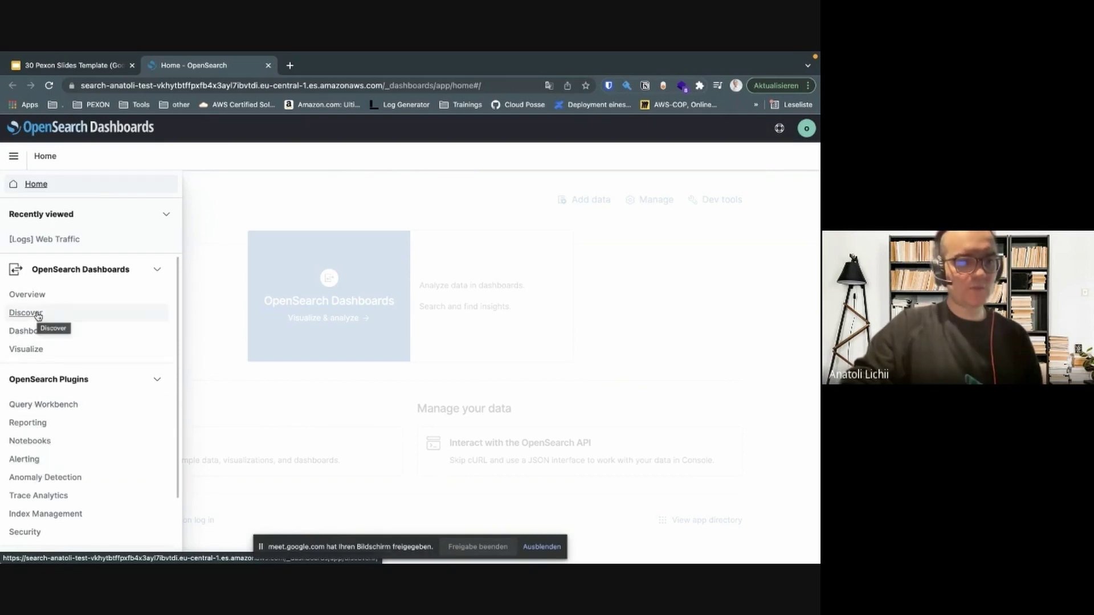
- Open the [Logs] Web Traffic dashboard and examine its visualizations from the unique visitors gauge to the visitors map
click(31, 331)
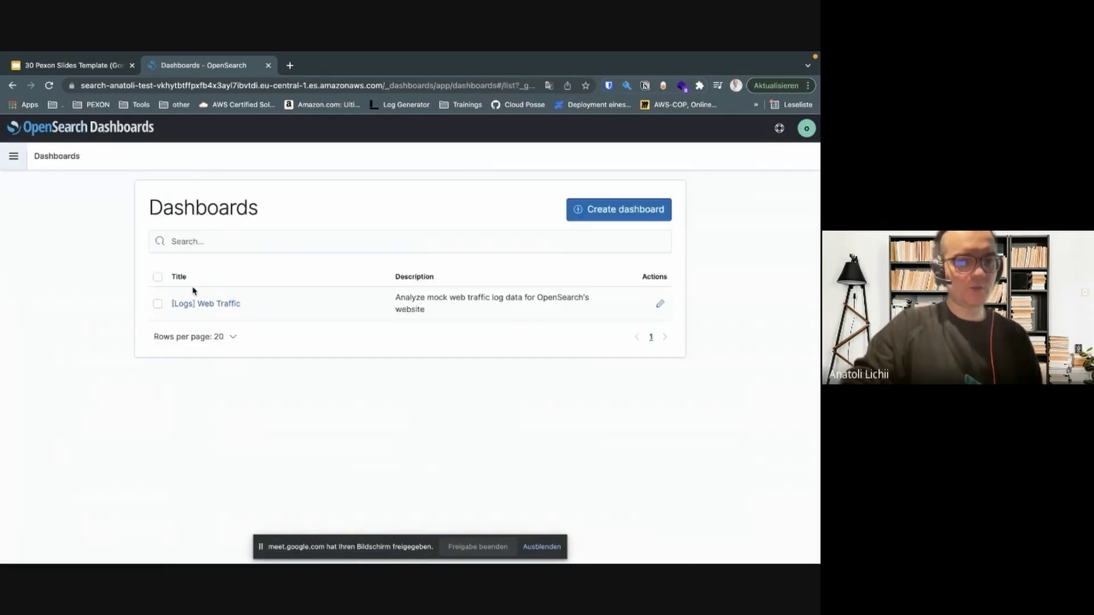
click(206, 303)
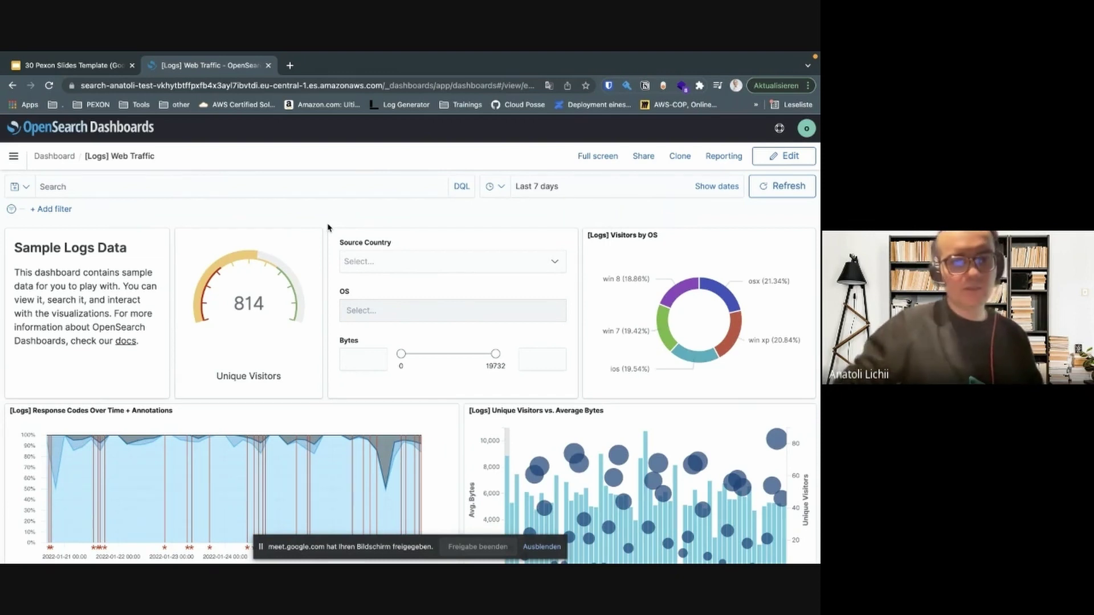
scroll(328, 228, down, 1)
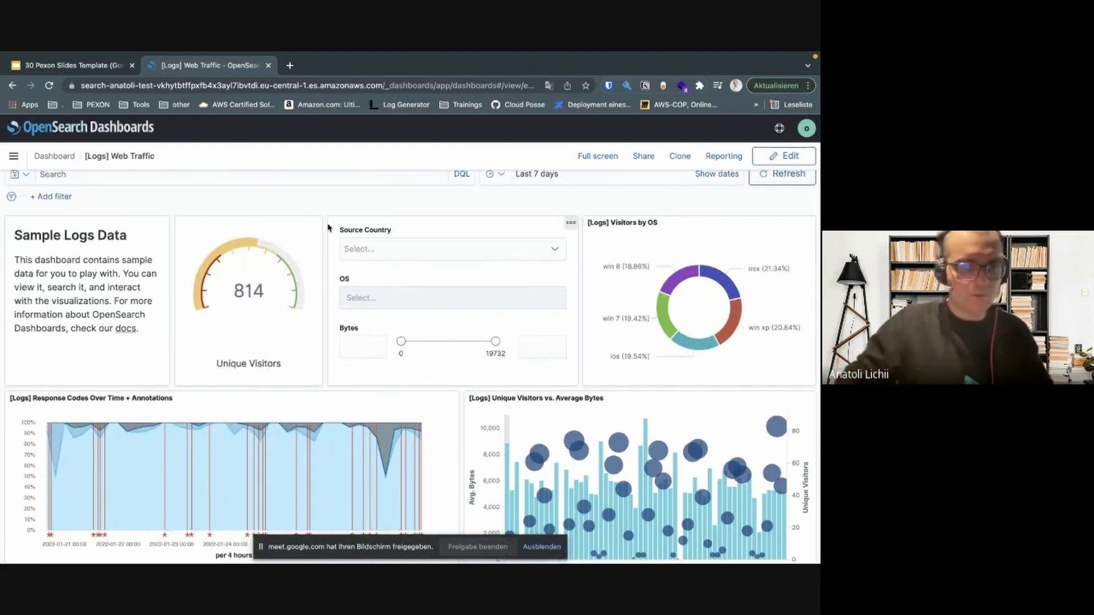
scroll(328, 228, down, 1)
scroll(328, 228, down, 5)
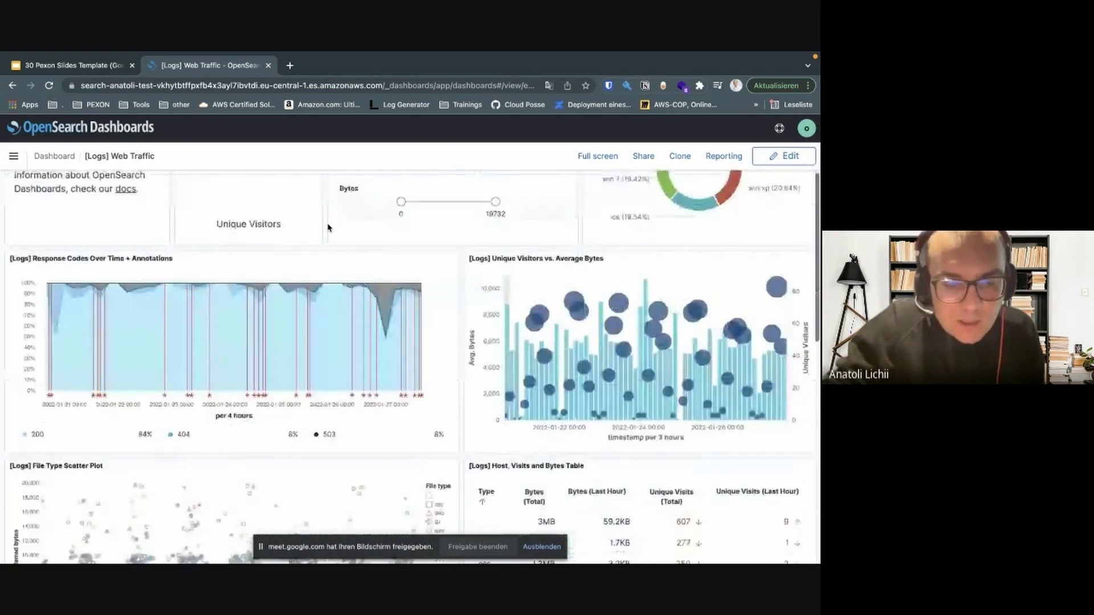
scroll(327, 228, down, 4)
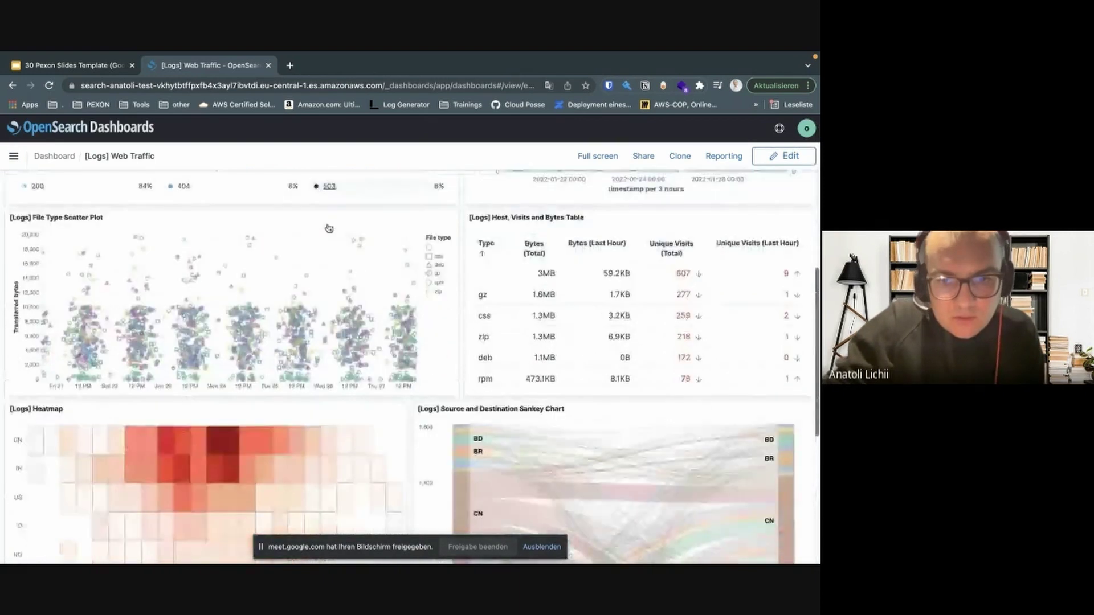
scroll(328, 228, down, 1)
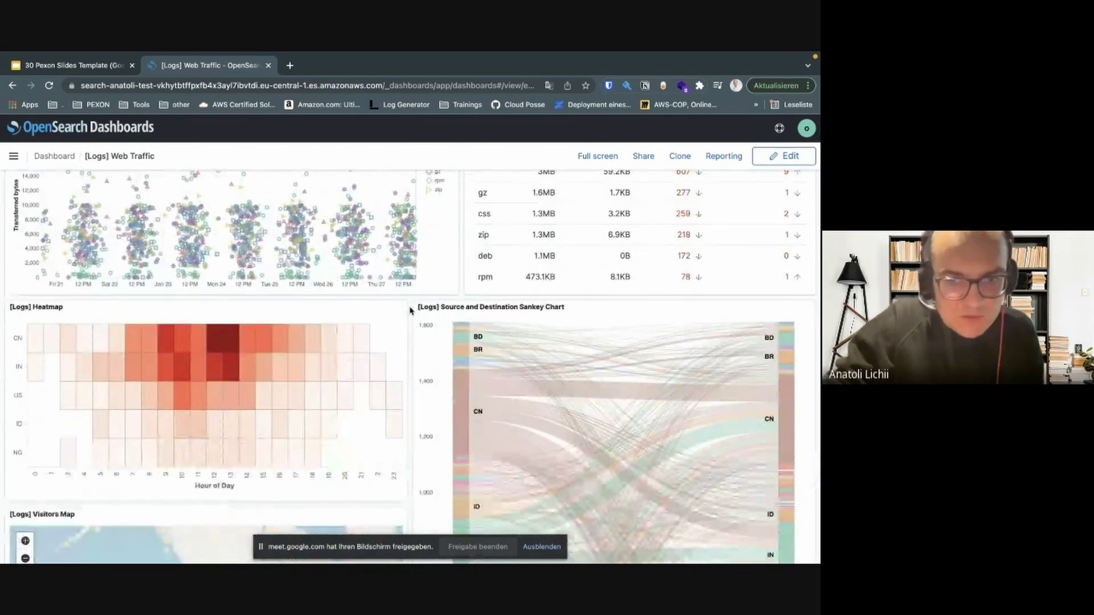
scroll(409, 311, down, 5)
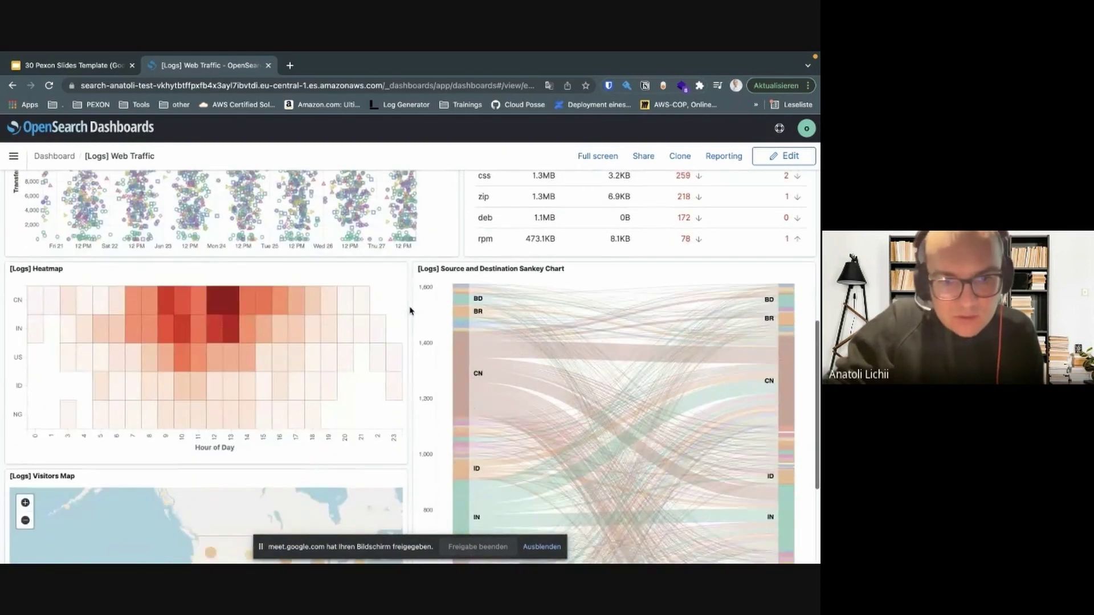
scroll(409, 311, up, 4)
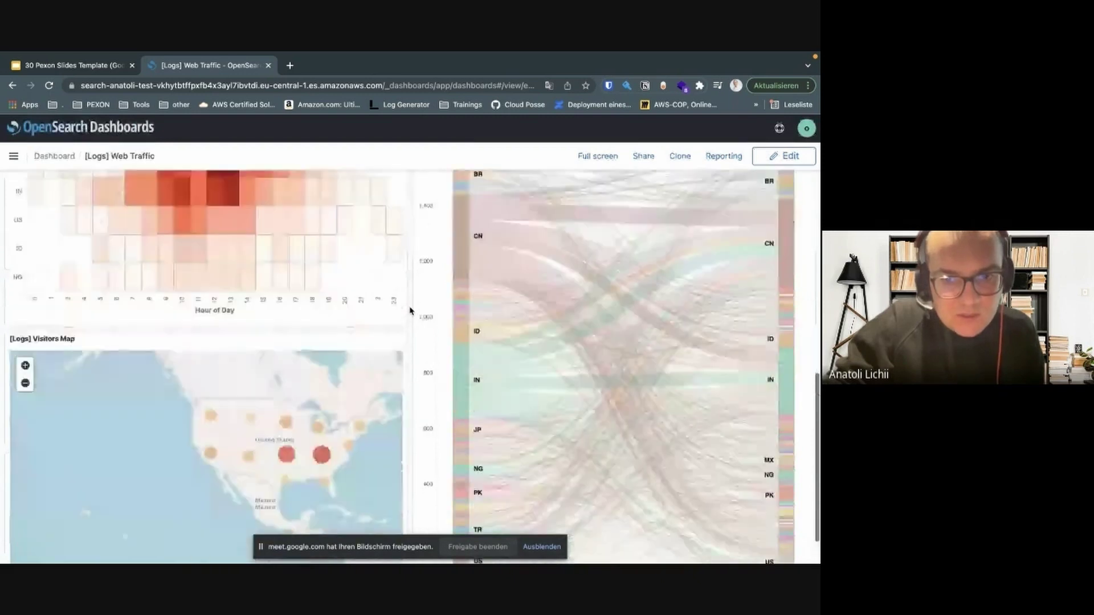
scroll(410, 310, up, 12)
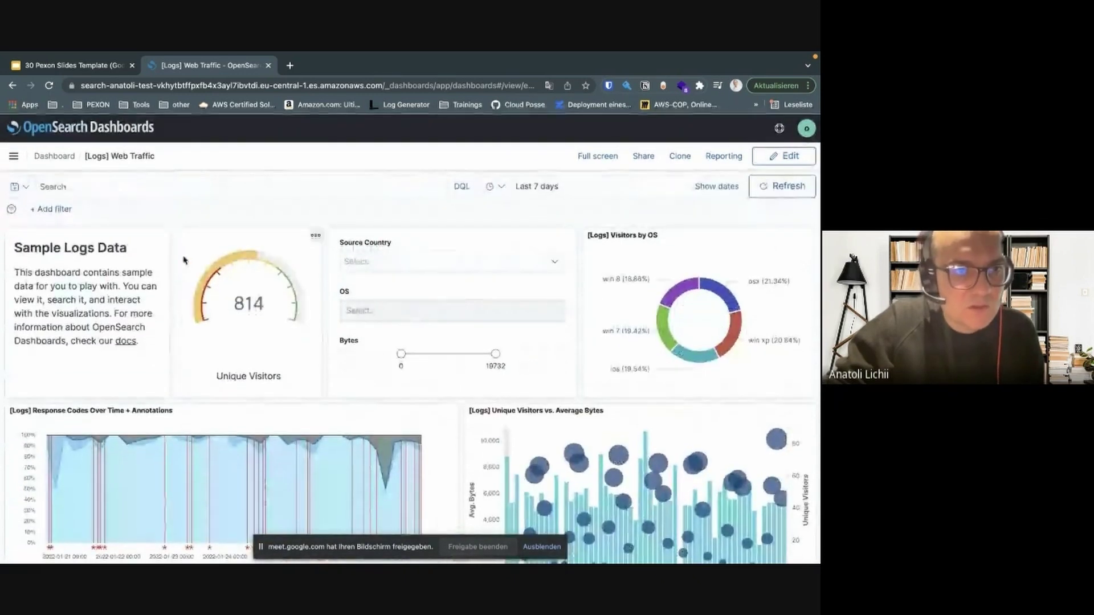
click(384, 85)
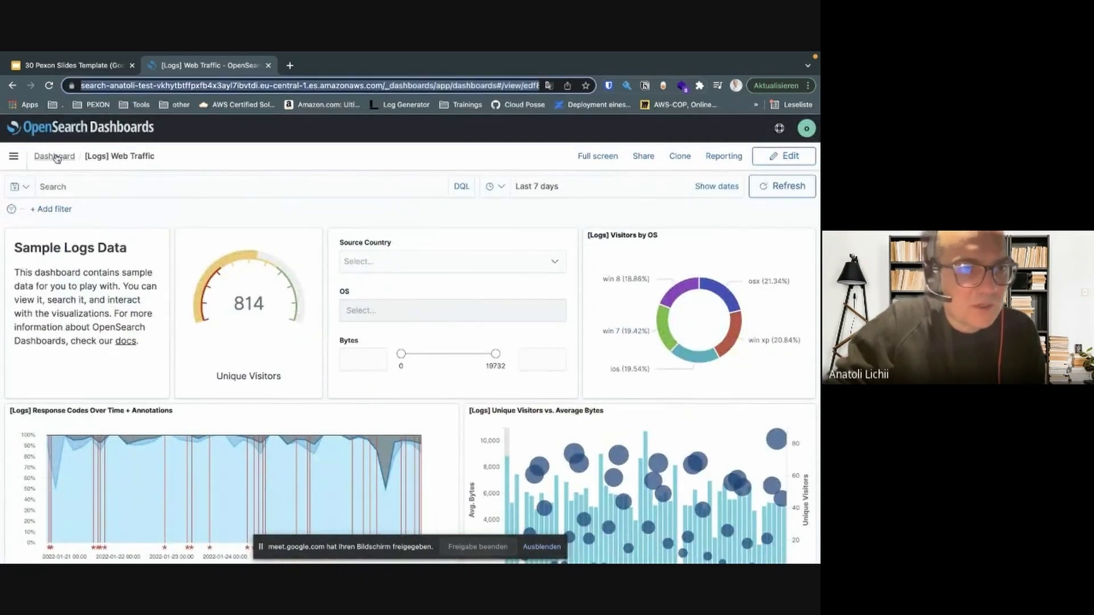
- Go to Discover and look over the hits histogram and the first log entries of the sample data
click(14, 156)
click(38, 313)
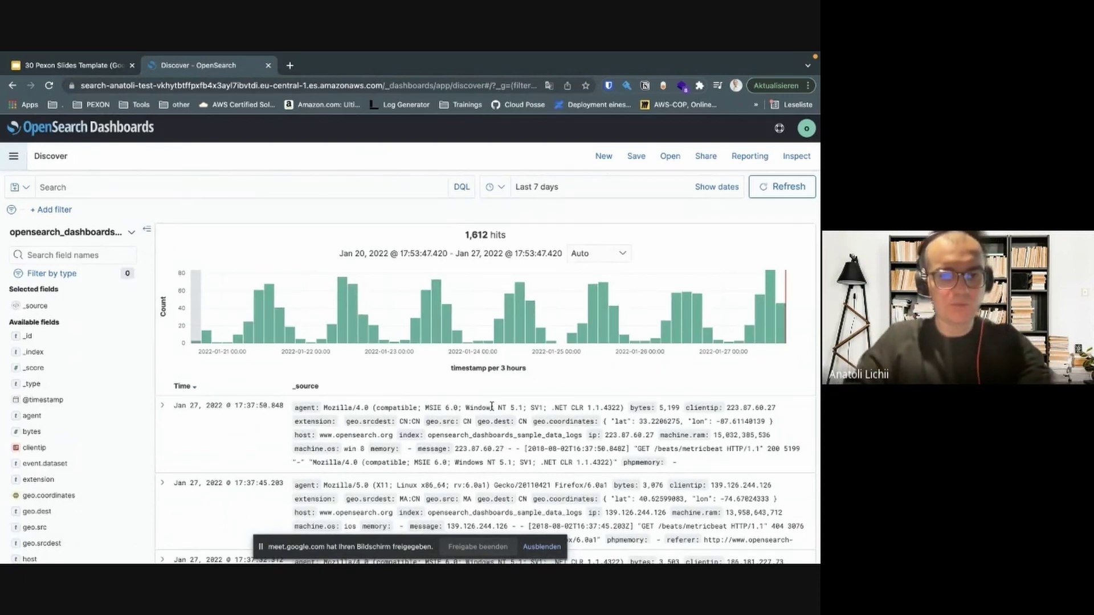
scroll(492, 406, down, 2)
scroll(492, 406, down, 1)
scroll(492, 406, up, 2)
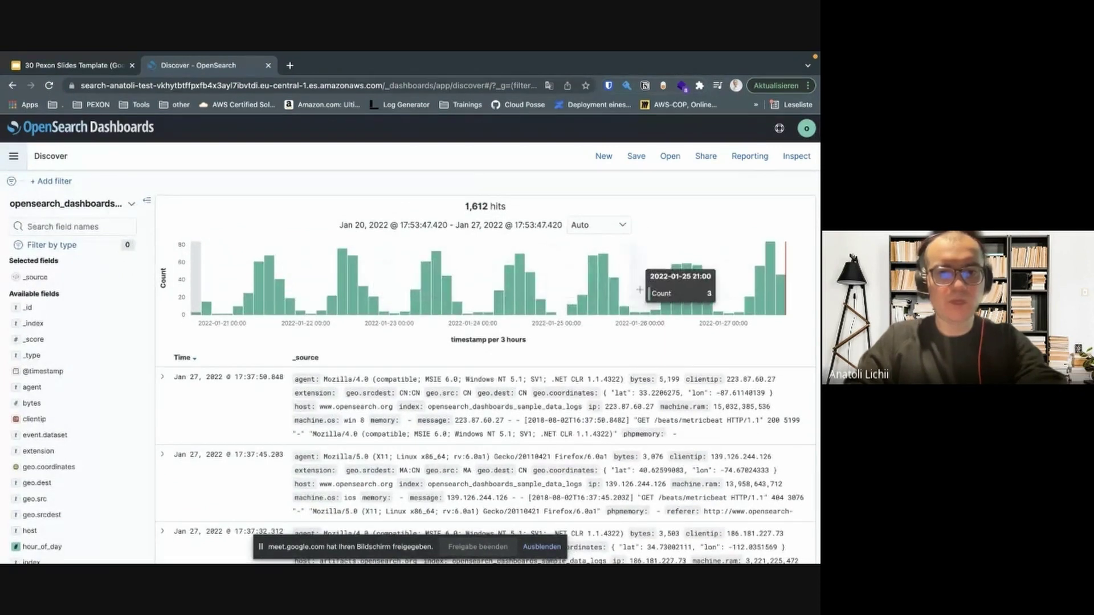
click(164, 380)
scroll(277, 381, down, 5)
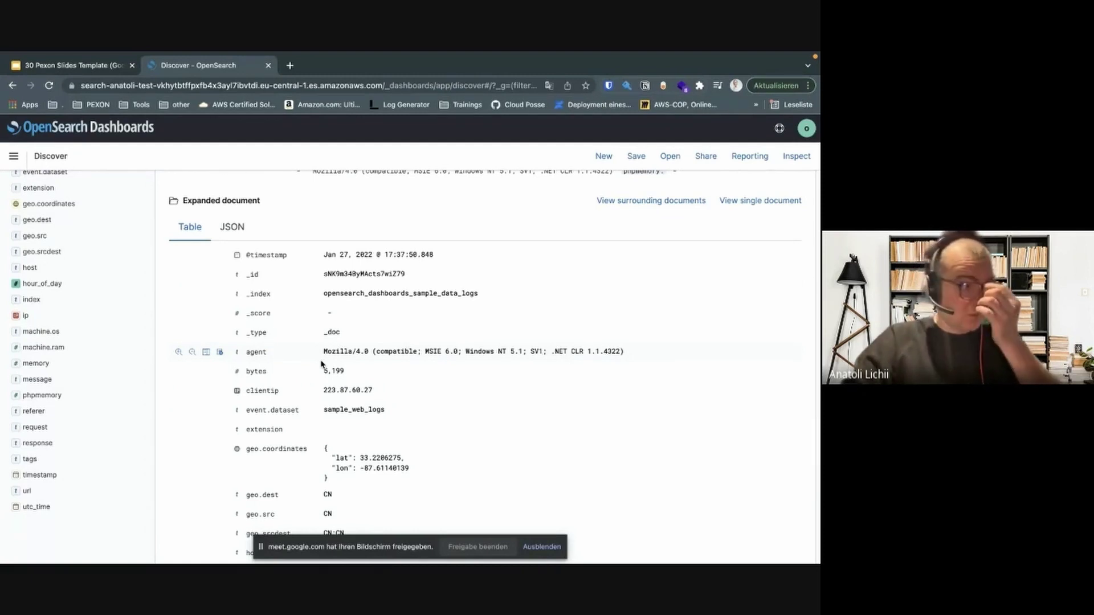
scroll(297, 368, down, 1)
scroll(297, 367, down, 5)
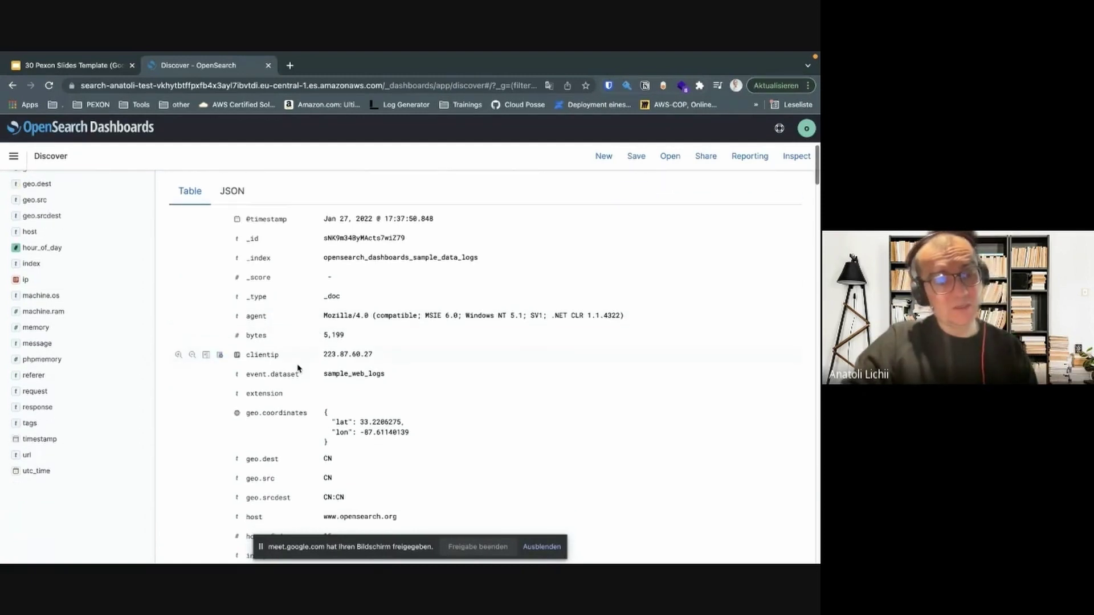
scroll(297, 368, down, 1)
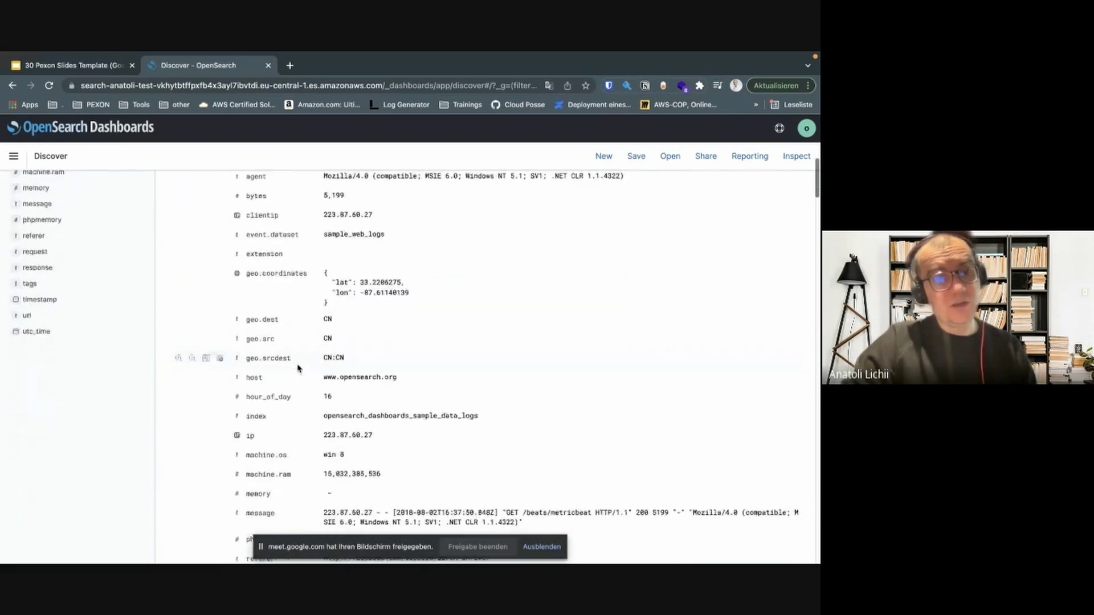
scroll(297, 368, down, 5)
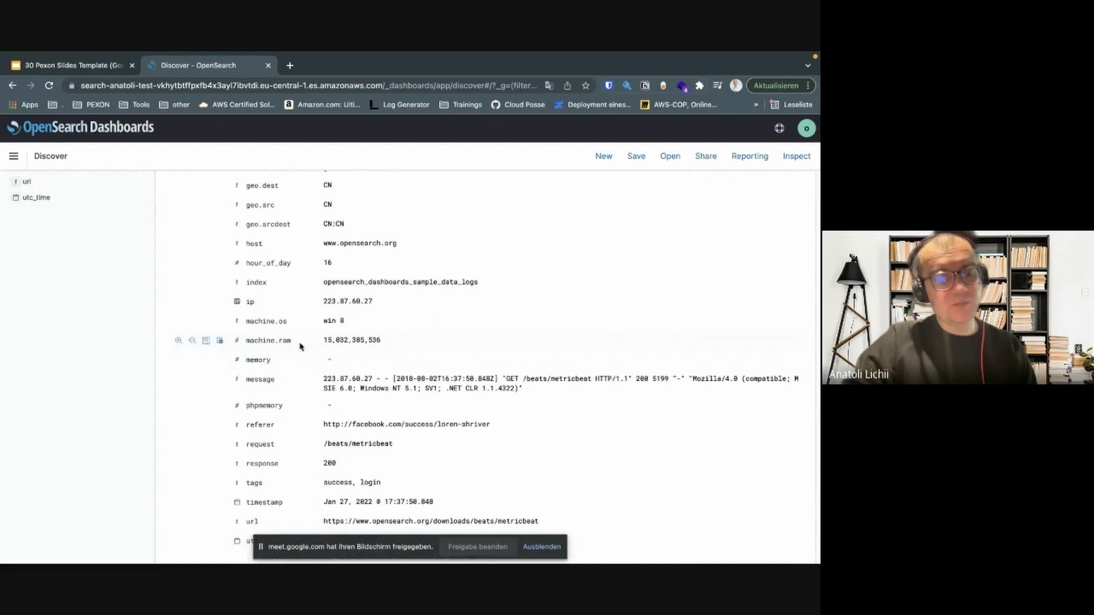
scroll(299, 346, up, 17)
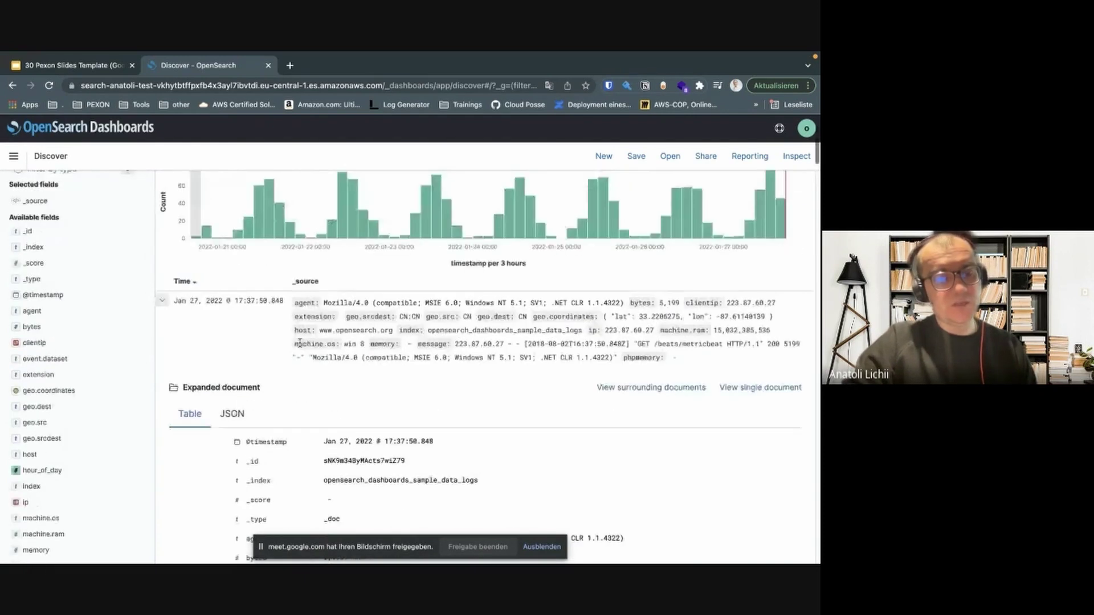
scroll(300, 343, down, 7)
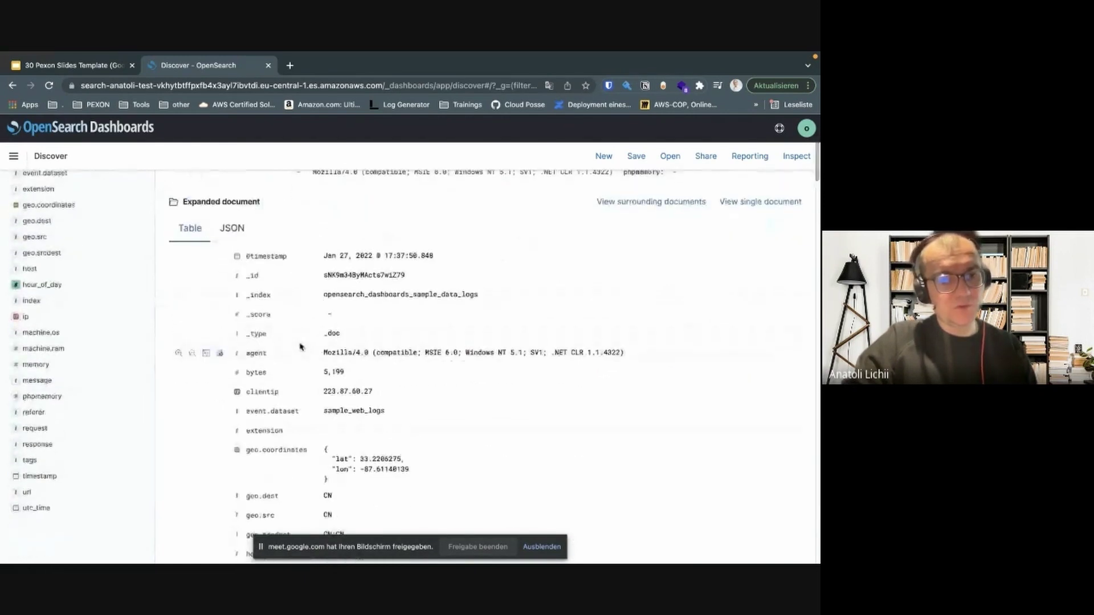
scroll(300, 346, down, 3)
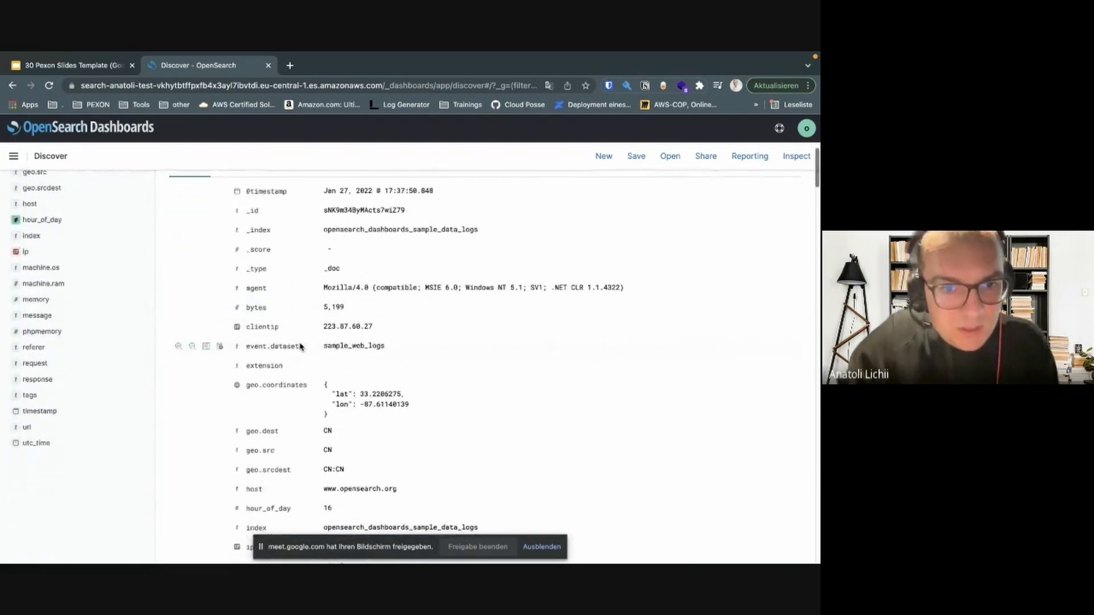
scroll(300, 347, down, 6)
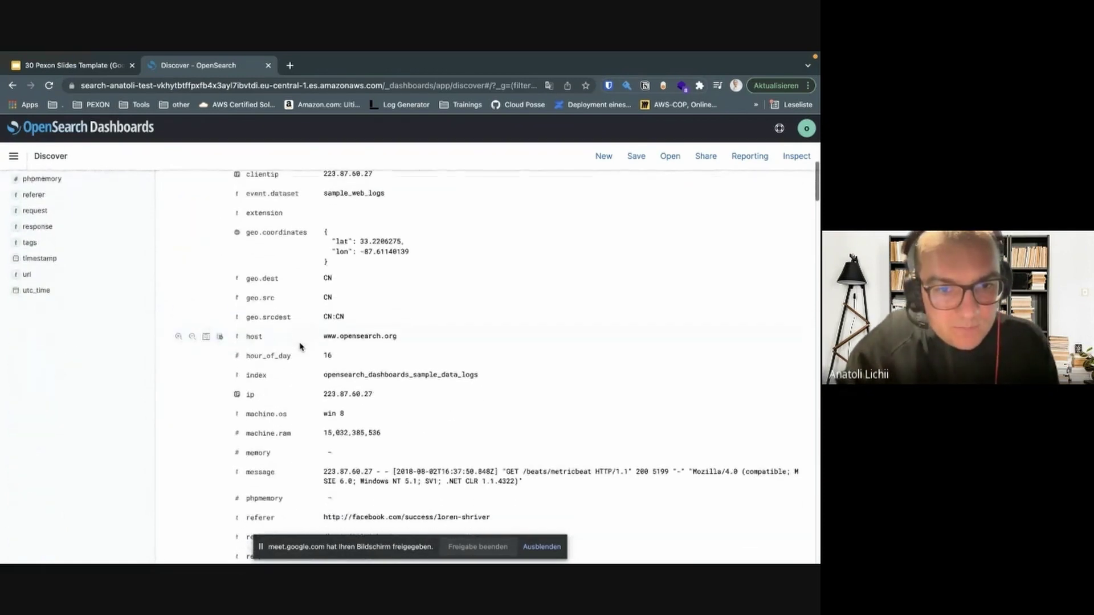
- Add the clientip field of the expanded document as a column in the log table
scroll(299, 347, up, 3)
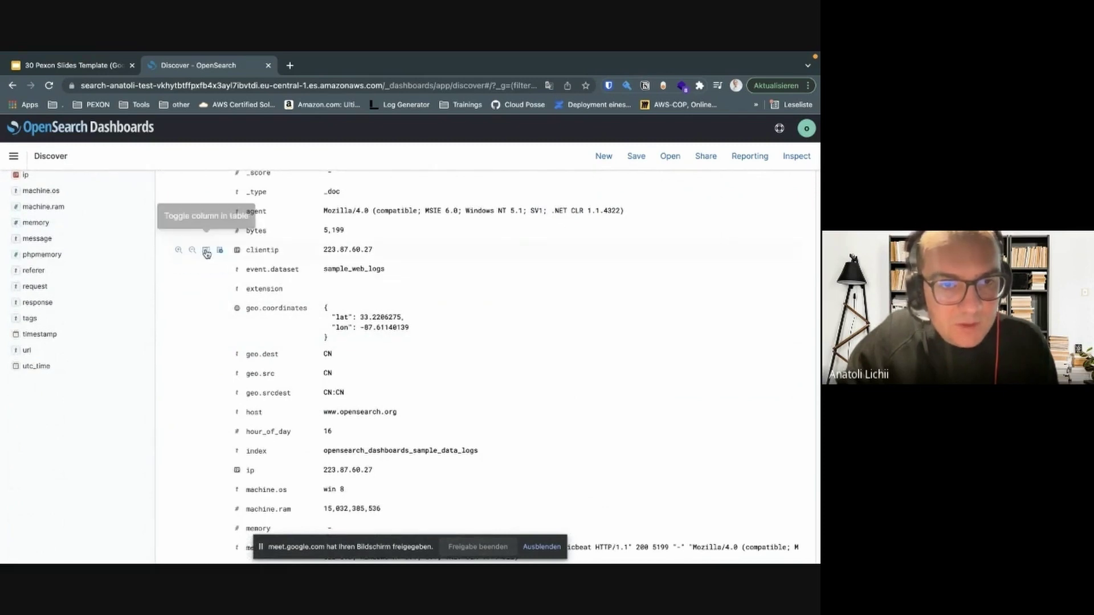
click(206, 249)
scroll(376, 330, up, 15)
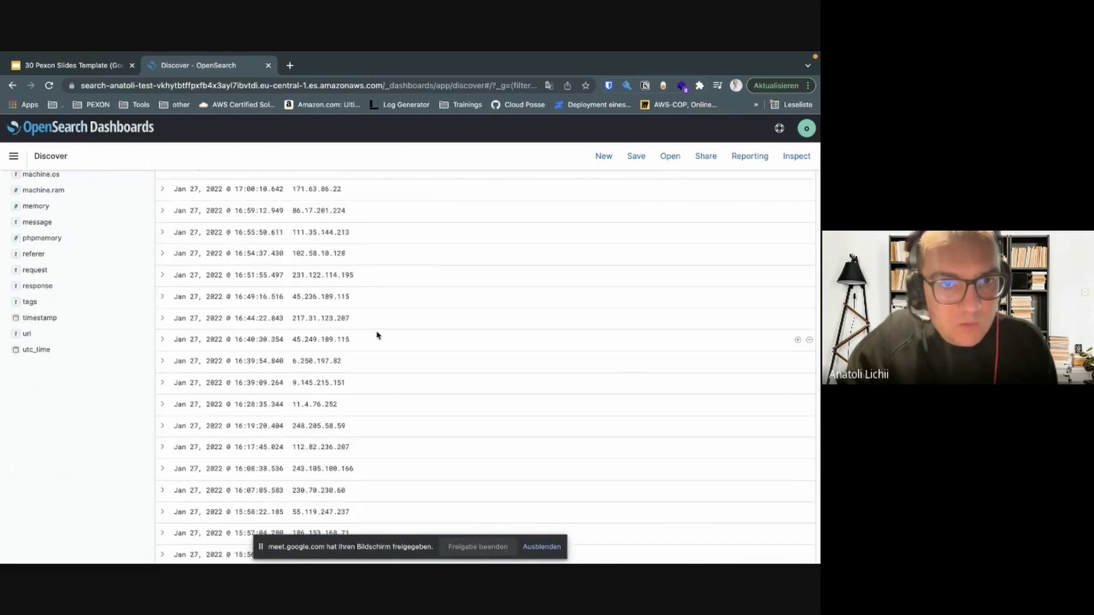
- Expand the first log entry, add its message field as a table column, and review the listed messages
click(162, 406)
scroll(311, 409, down, 5)
scroll(310, 408, down, 5)
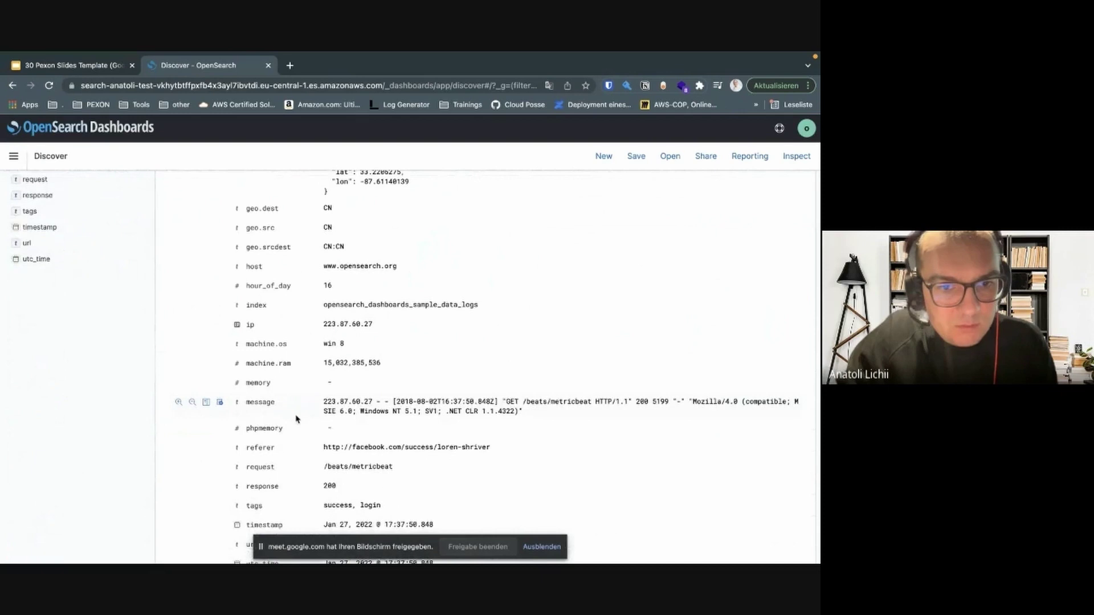
click(206, 403)
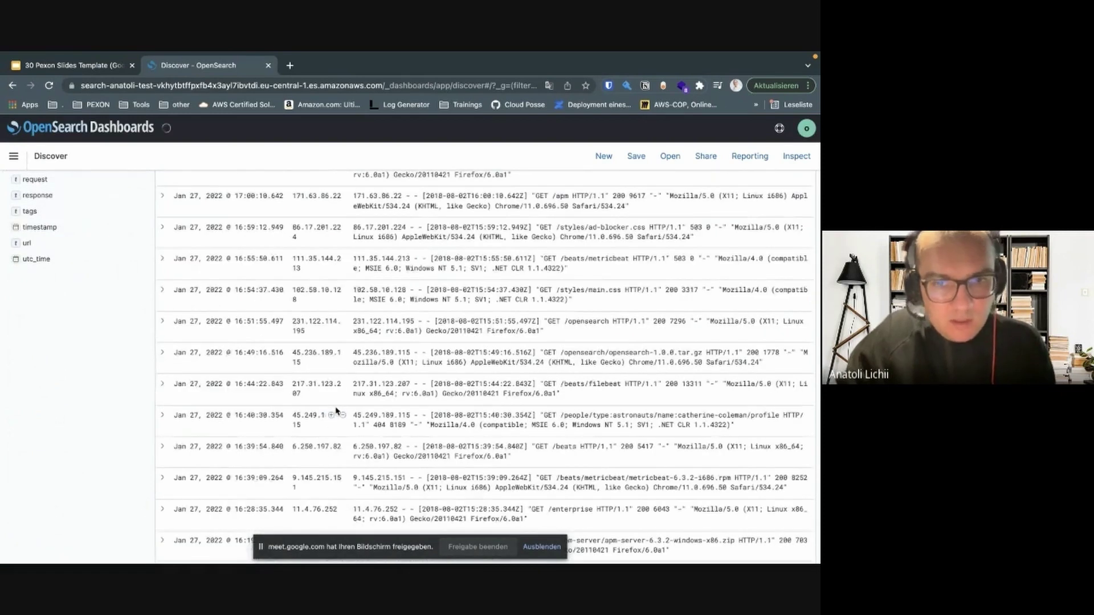
scroll(336, 410, up, 10)
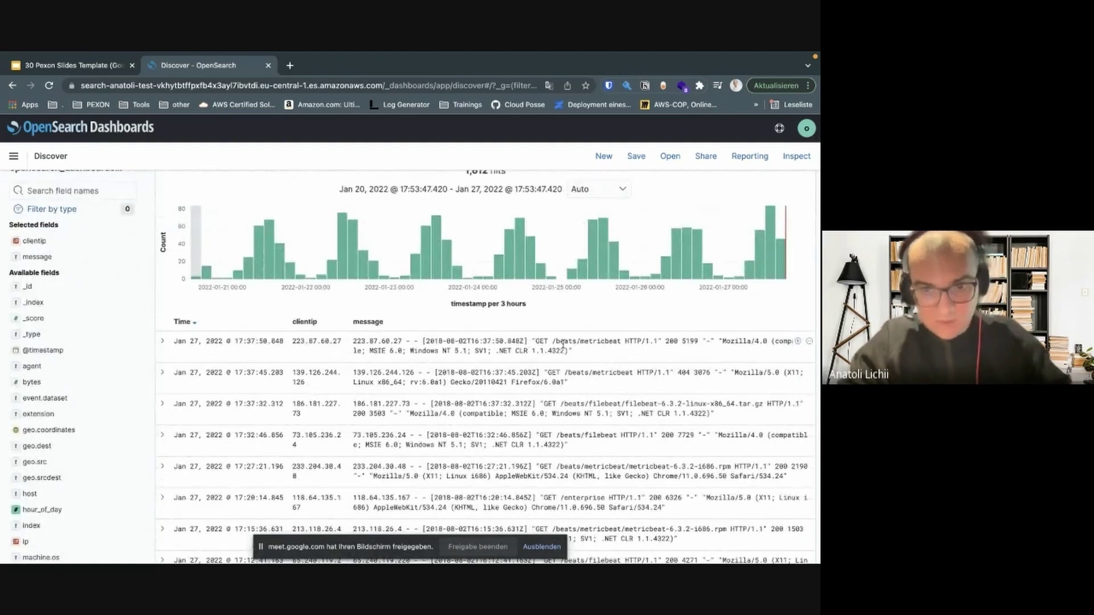
scroll(625, 377, down, 3)
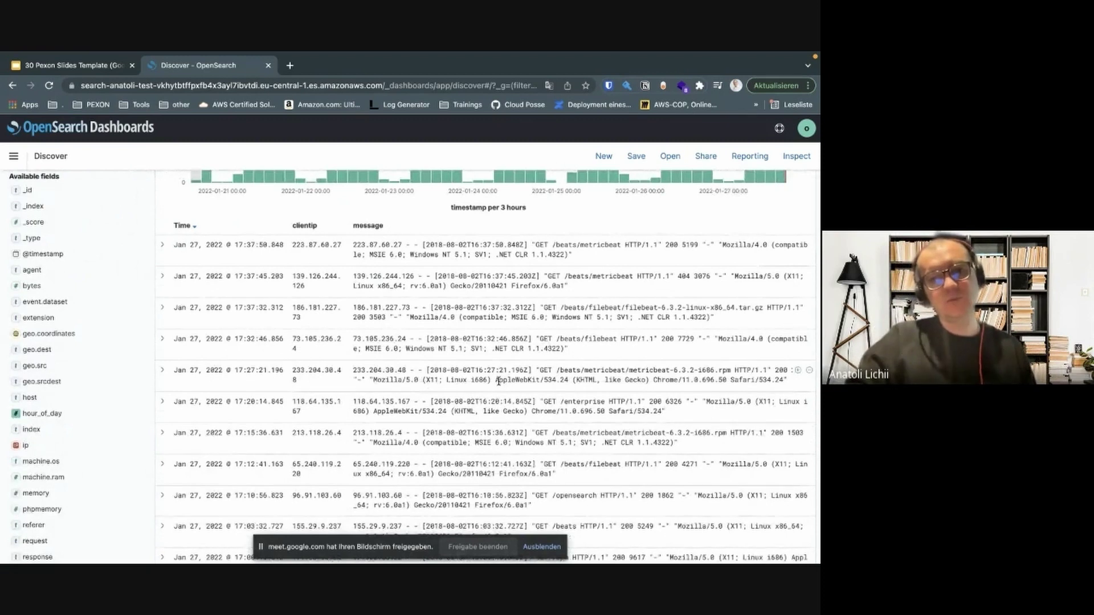
scroll(499, 380, down, 2)
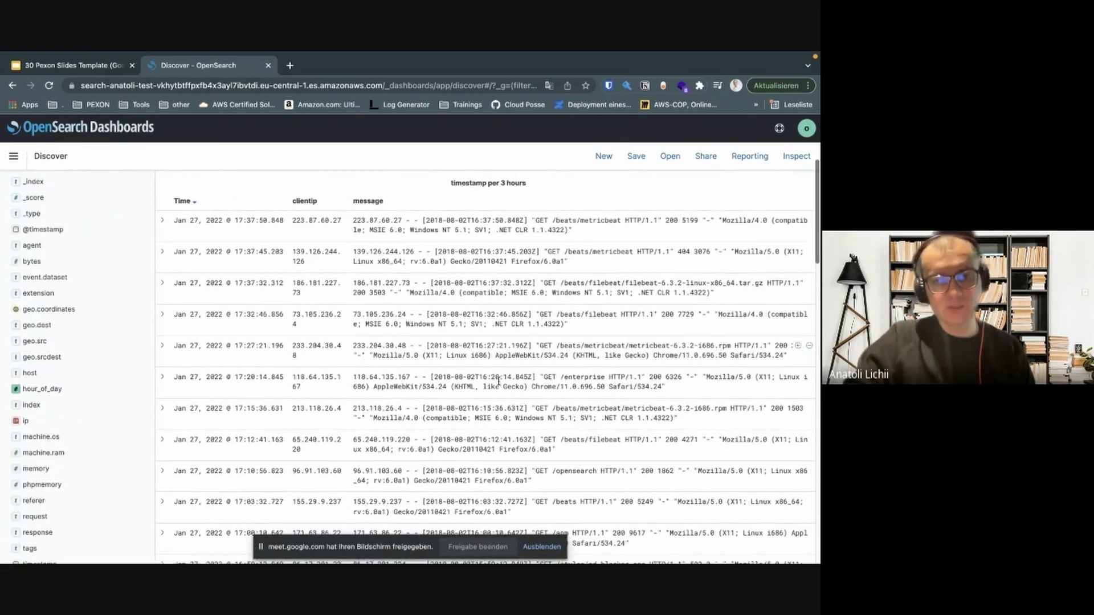
- Expand the first log entry again and add its referer field as a column in the log table
scroll(181, 389, up, 7)
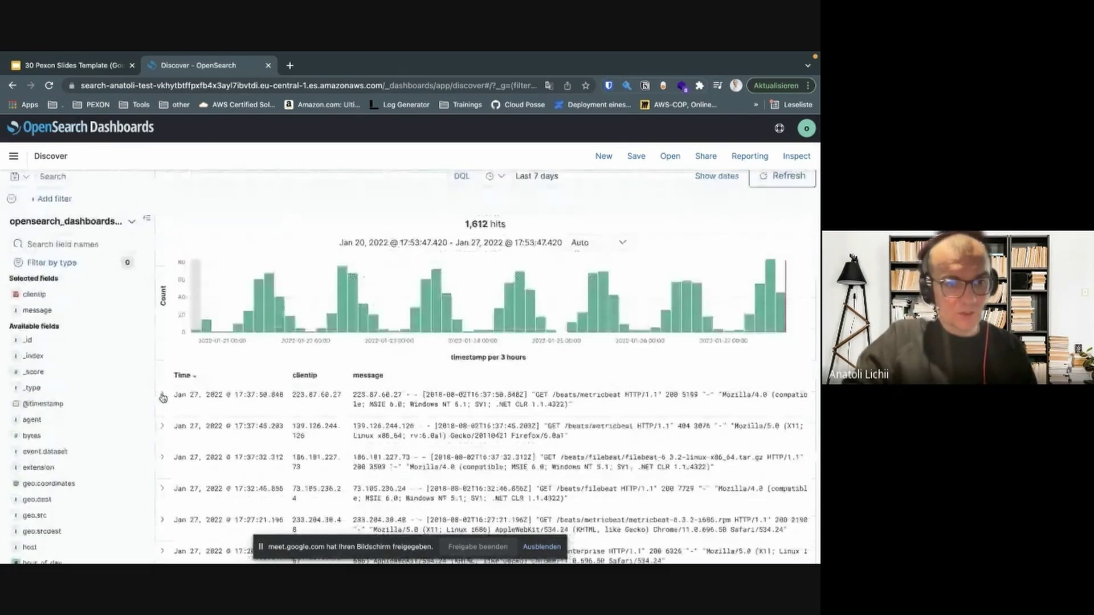
click(162, 395)
scroll(342, 361, down, 7)
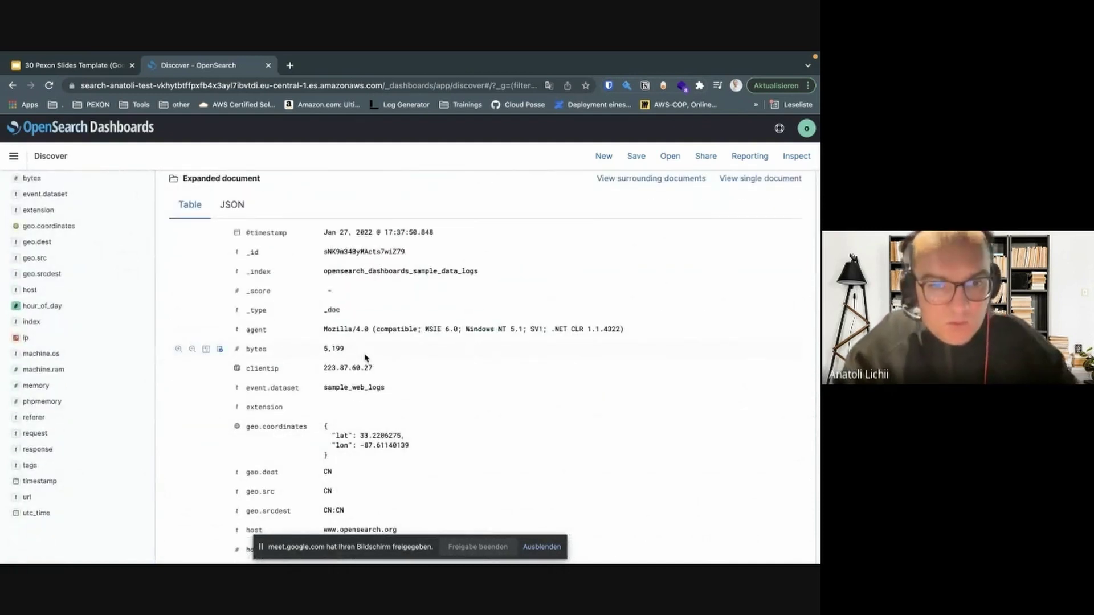
scroll(365, 357, down, 4)
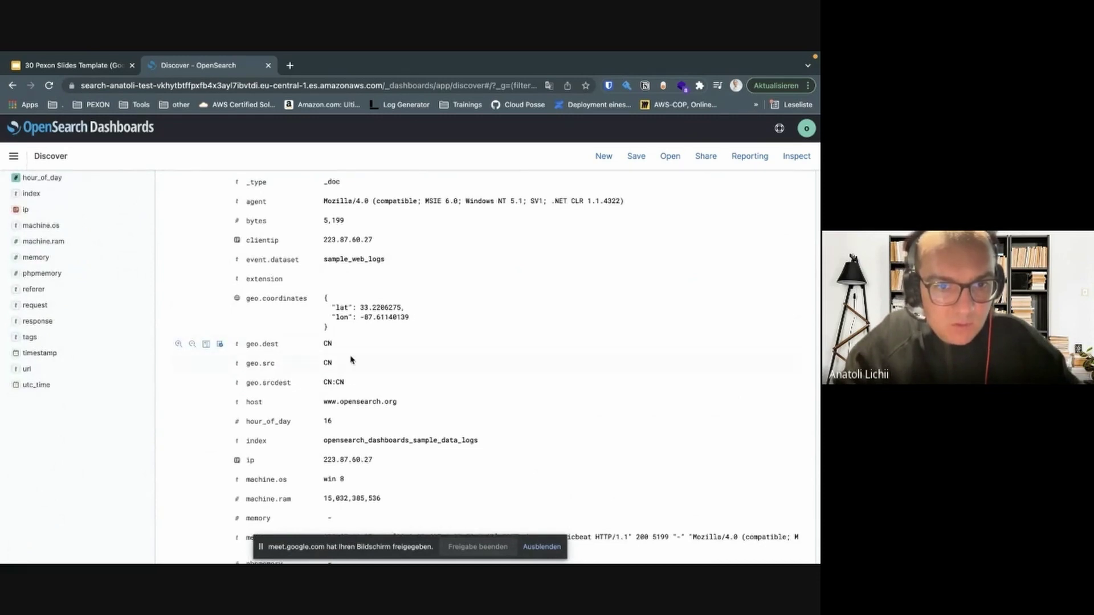
scroll(353, 371, down, 1)
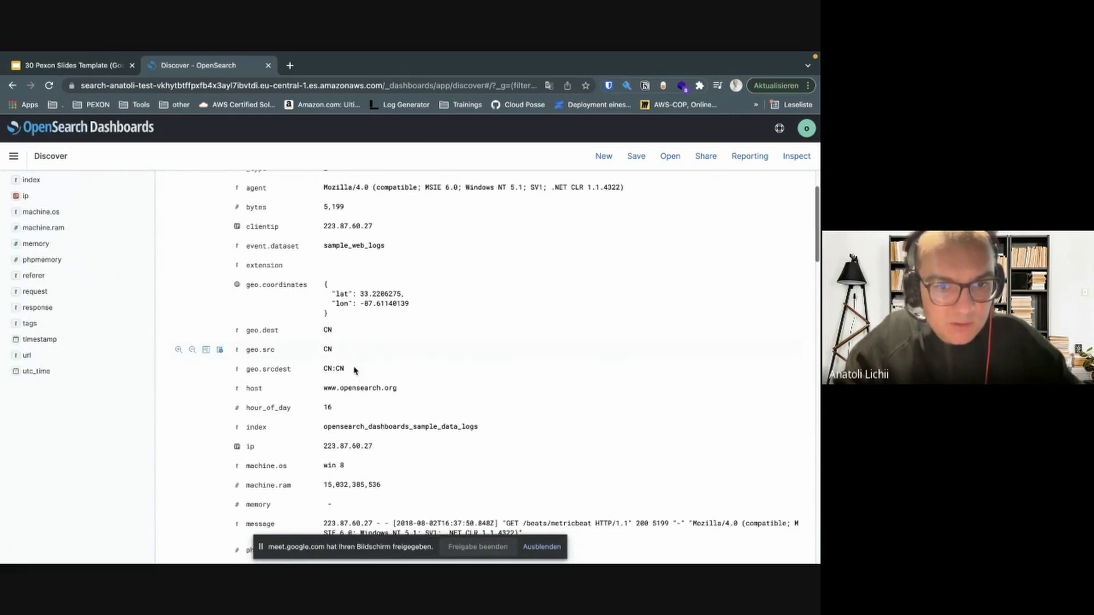
scroll(354, 371, down, 4)
scroll(353, 371, down, 2)
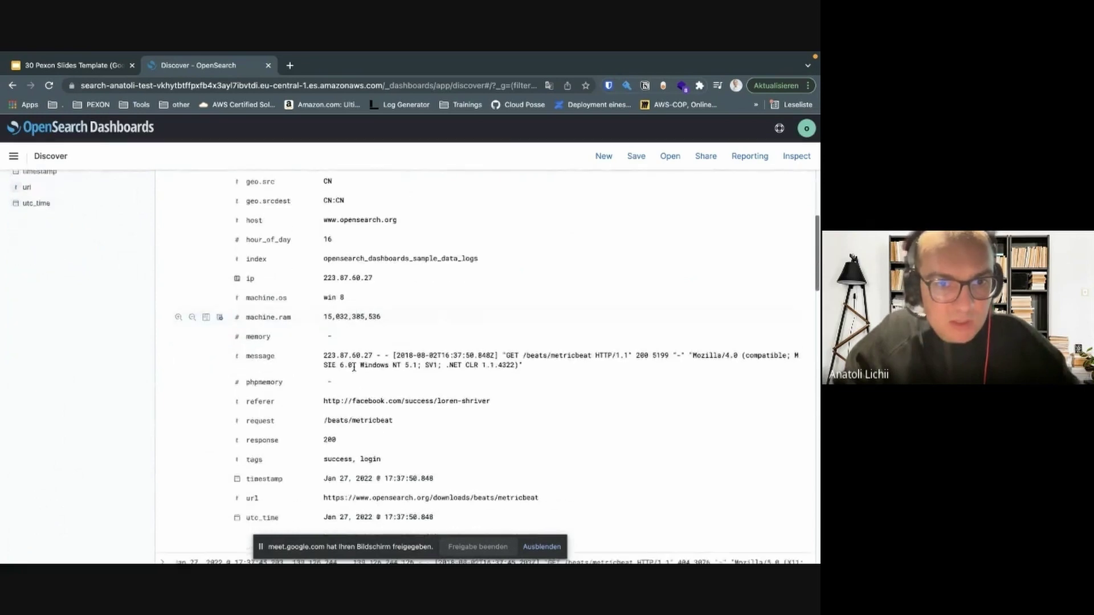
scroll(354, 371, down, 3)
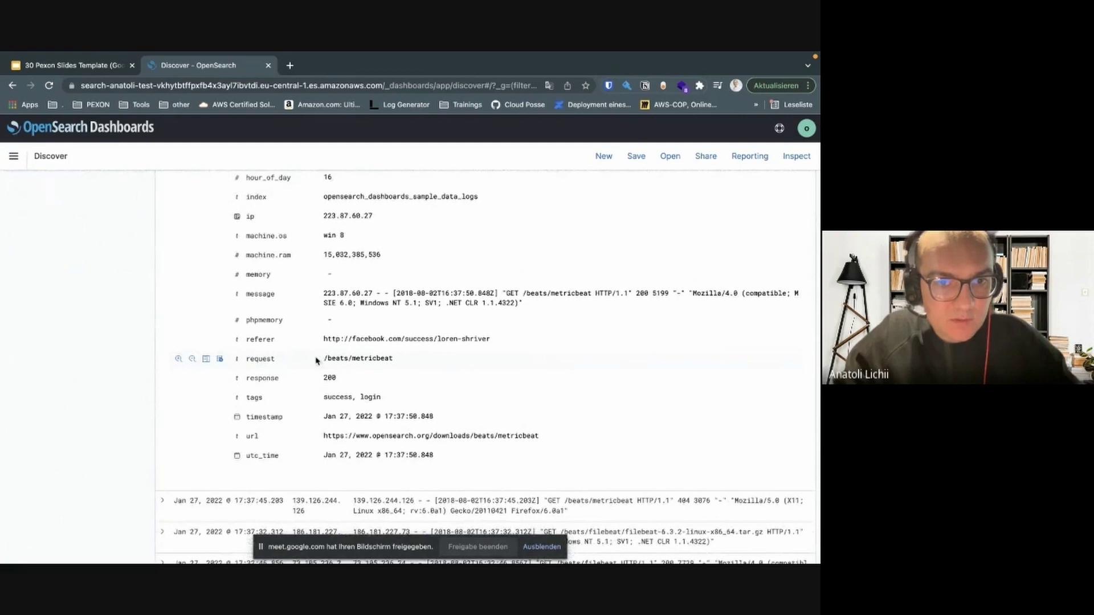
click(204, 340)
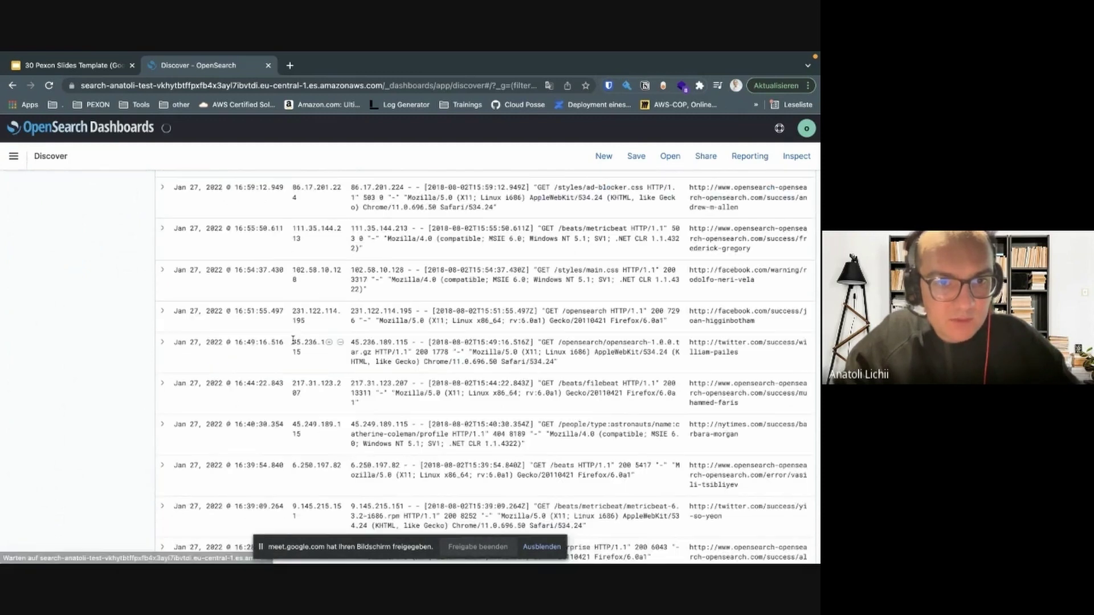
scroll(324, 348, up, 5)
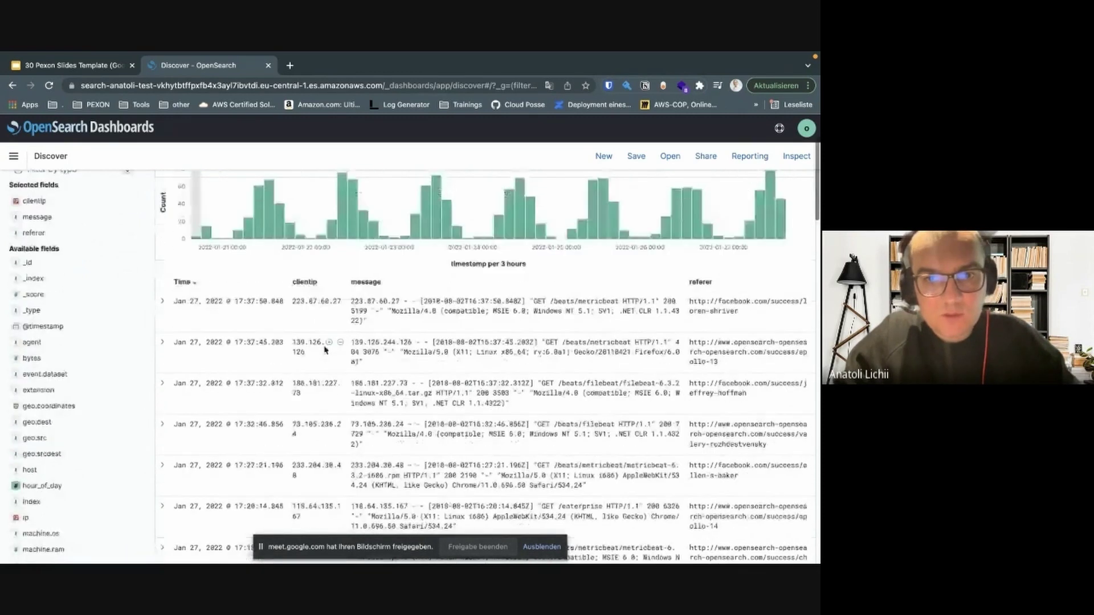
- Remove the message column from the log table and review the remaining clientip and referer columns
click(385, 293)
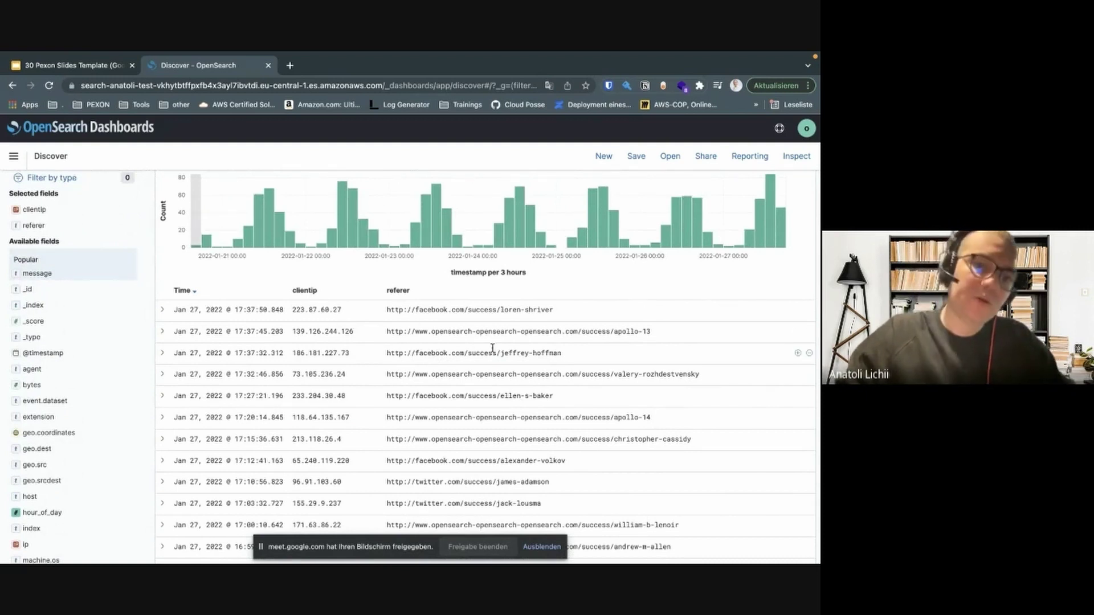
scroll(492, 348, down, 1)
scroll(492, 348, down, 3)
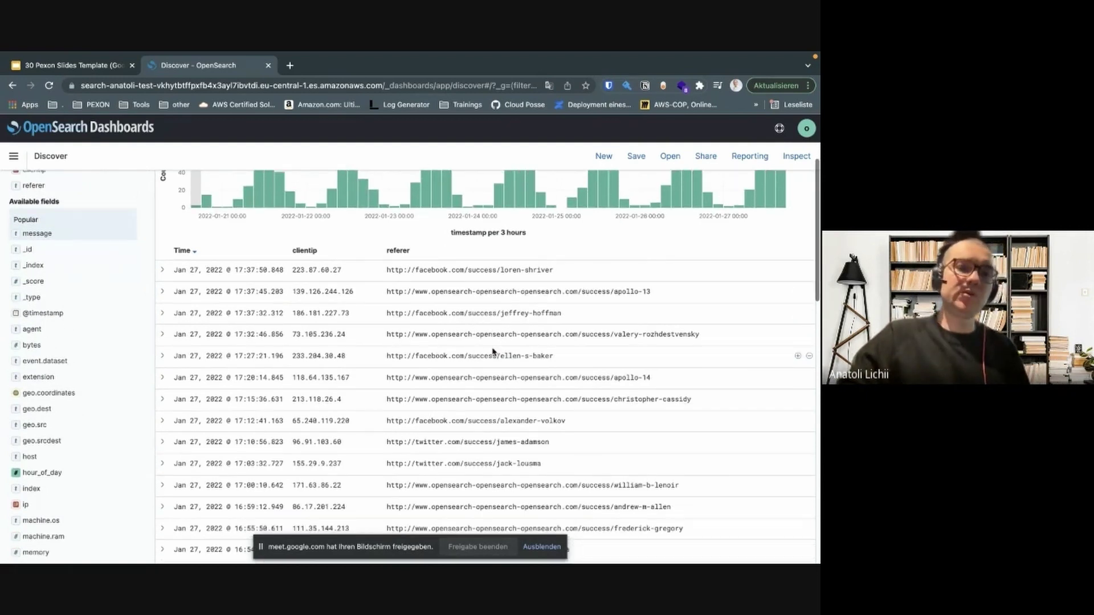
scroll(493, 352, up, 7)
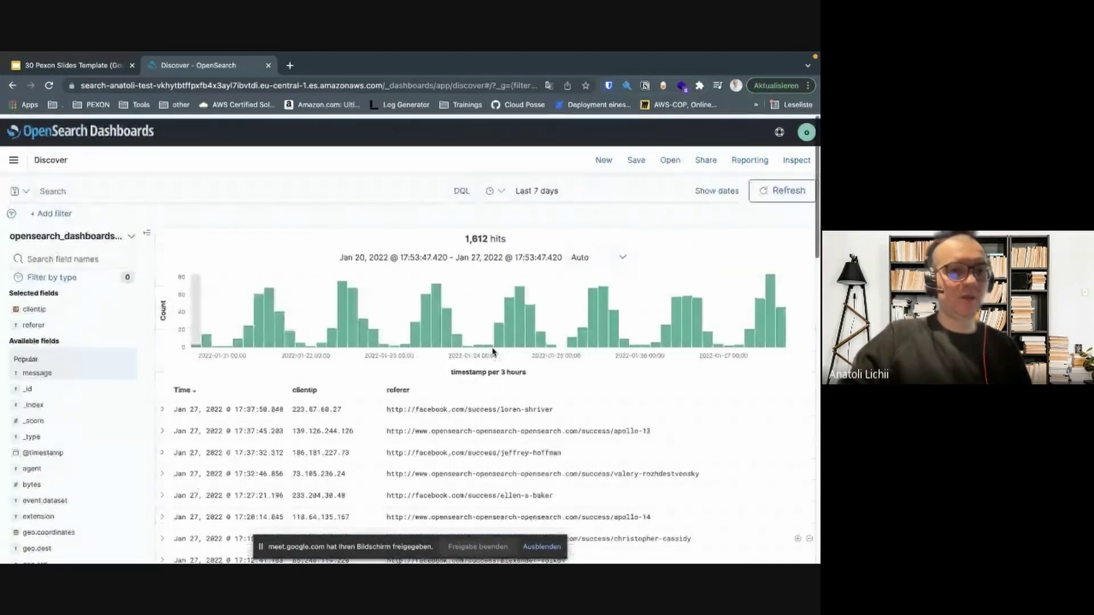
- Filter the logs by clientip 223.87.60.27 and remove that filter again
click(52, 209)
click(95, 282)
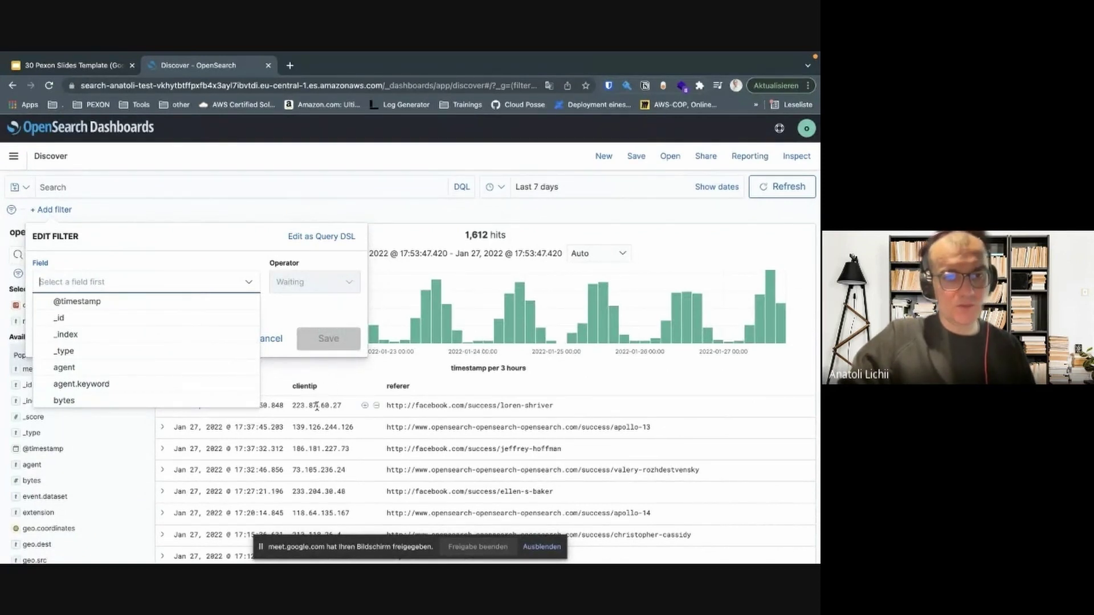
click(364, 406)
click(364, 406)
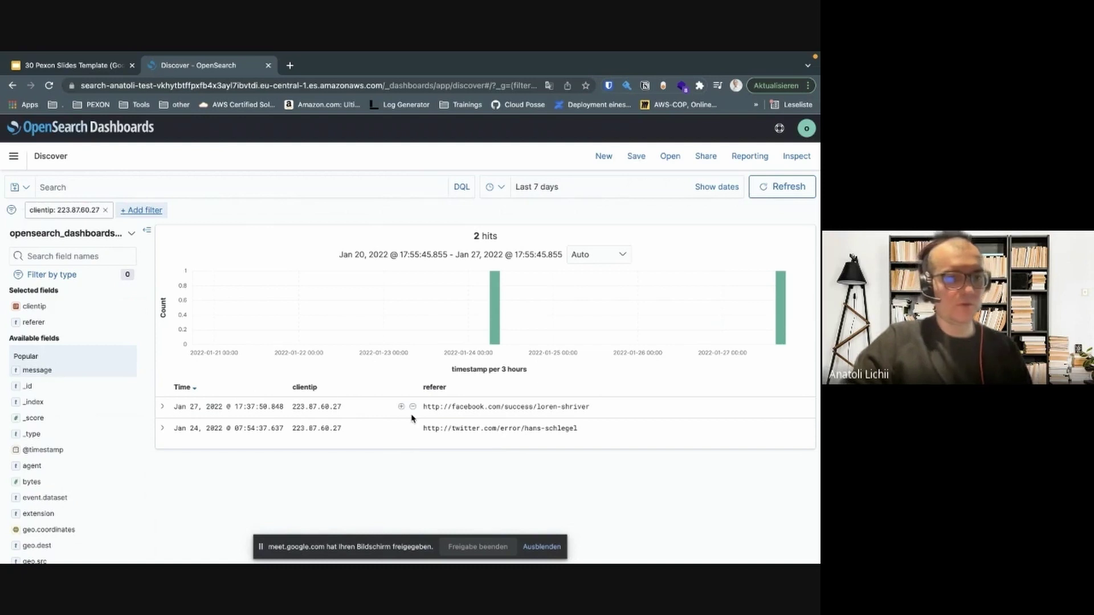
click(106, 211)
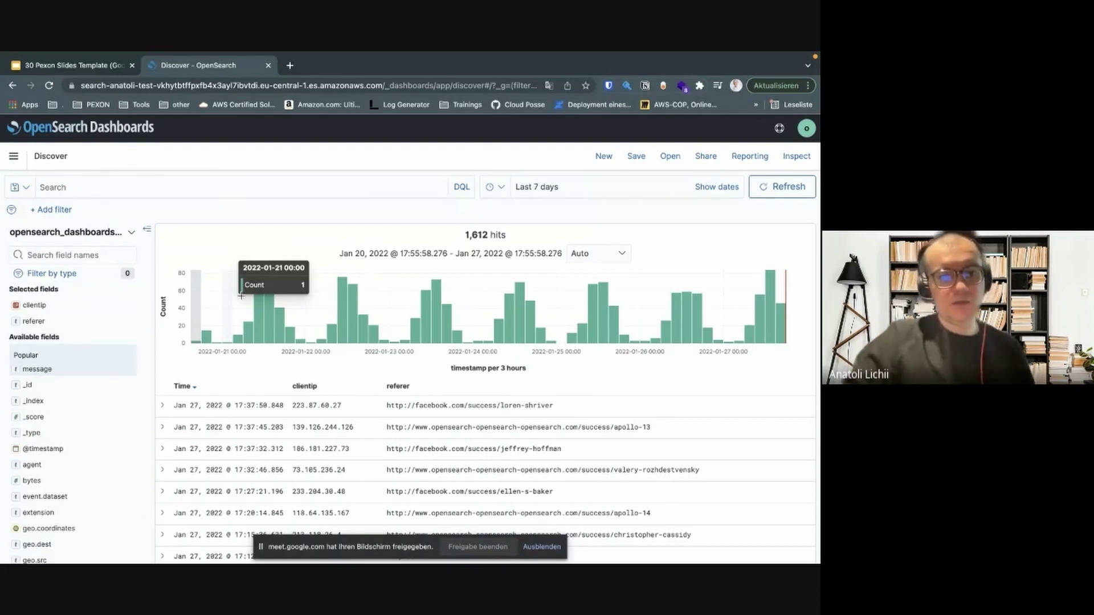
- Expand the first log entry and examine its document fields
click(162, 406)
scroll(278, 433, down, 3)
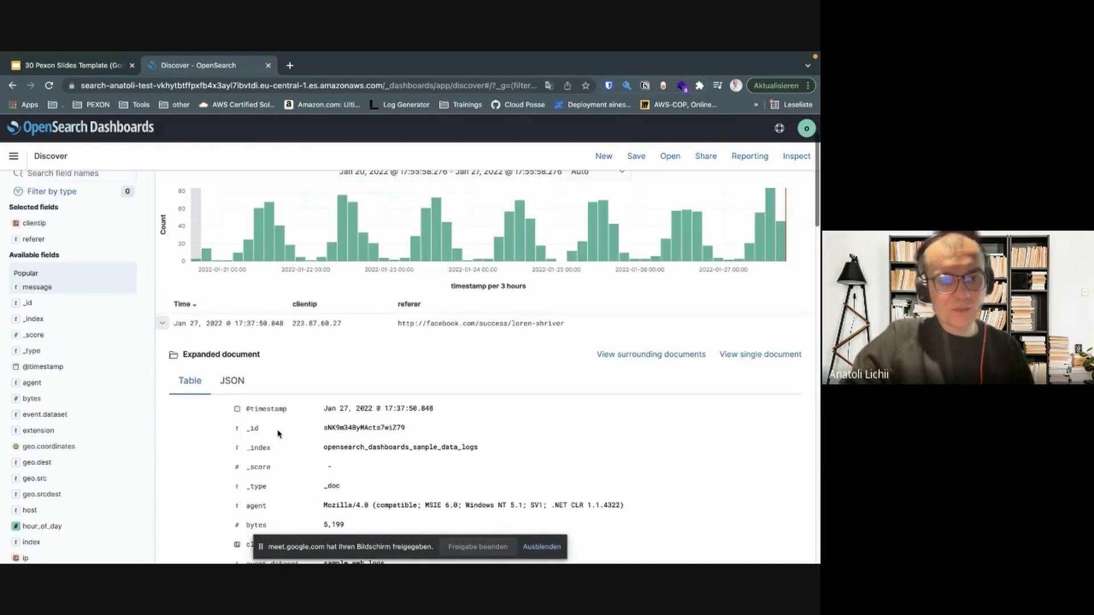
scroll(277, 433, down, 1)
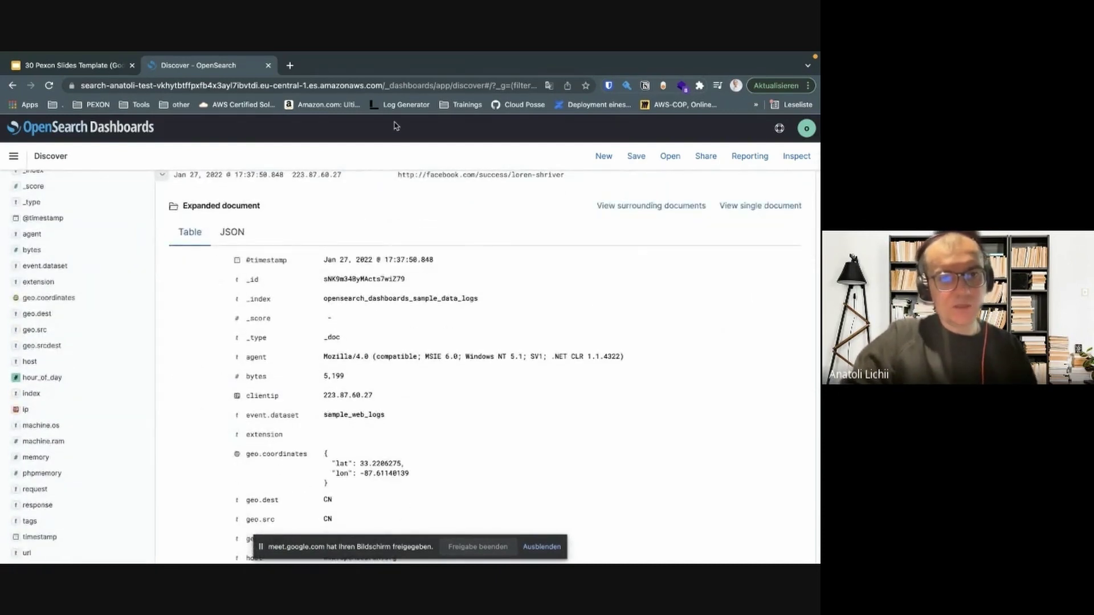
- Copy the OpenSearch domain's base URL from the Discover page's address and open it in a new browser tab
drag(383, 86, 79, 86)
key(ctrl+c)
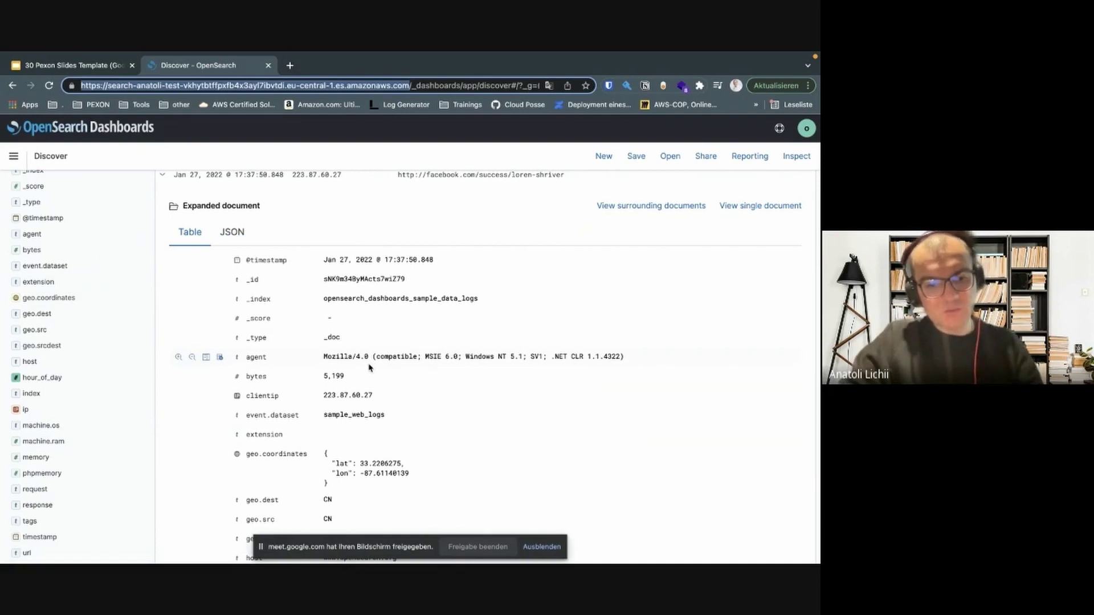
key(ctrl+t)
key(ctrl+v)
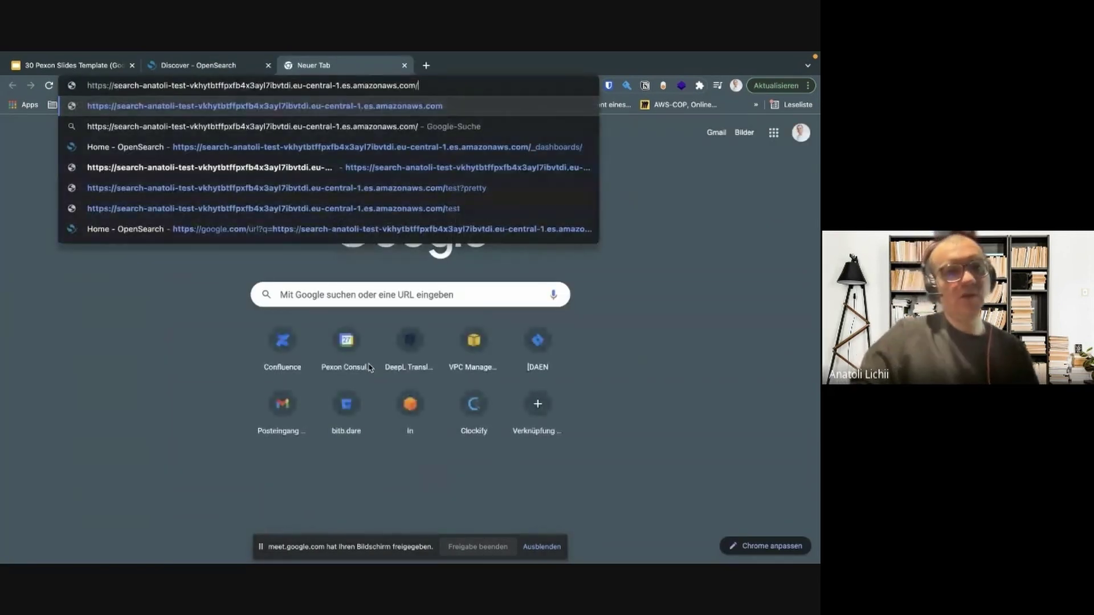
key(Return)
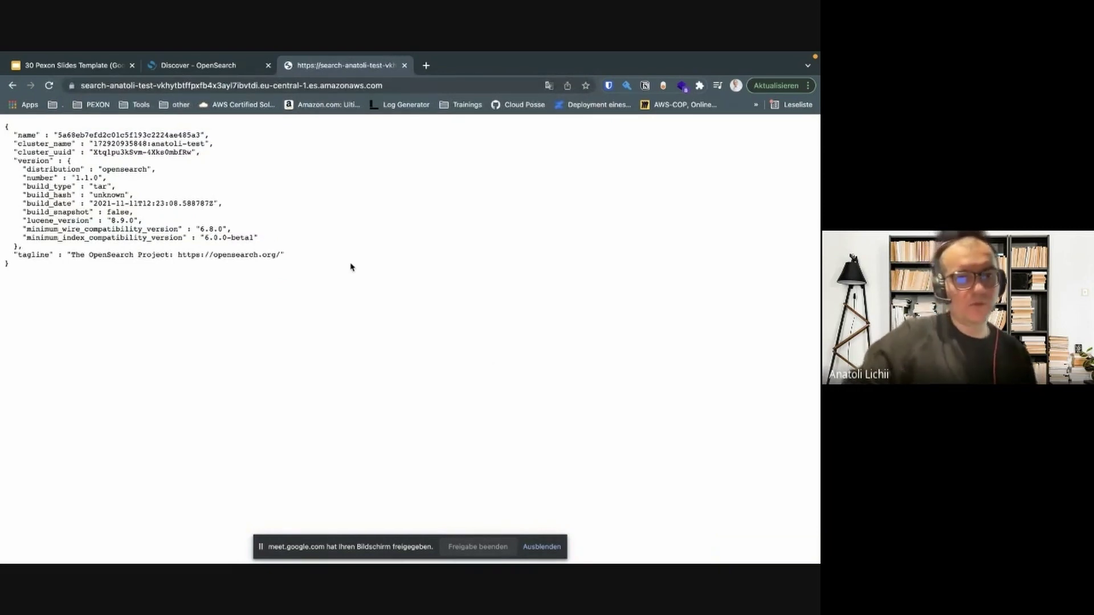
- Request the test index from the domain endpoint by opening its URL with the path /test
click(429, 86)
click(446, 86)
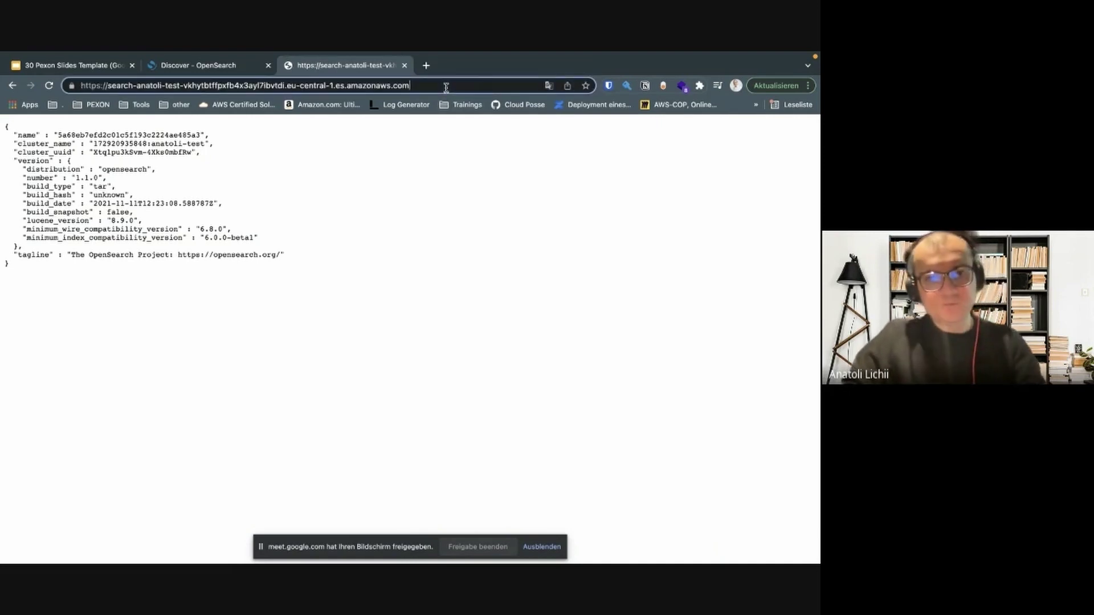
text(/tes)
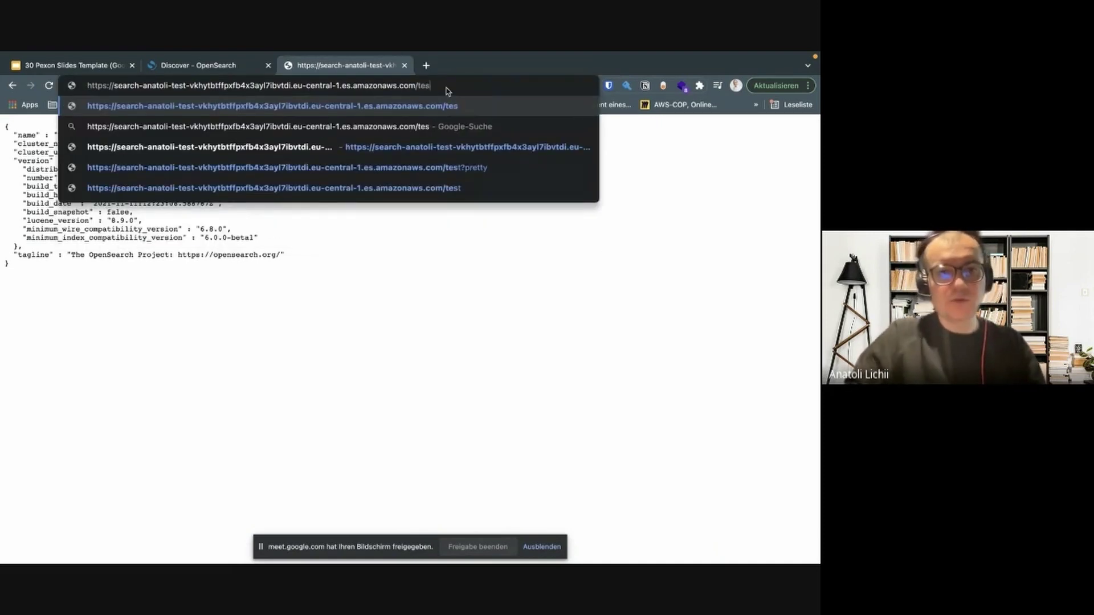
key(Down)
key(Down)
key(Down)
key(Down)
key(Return)
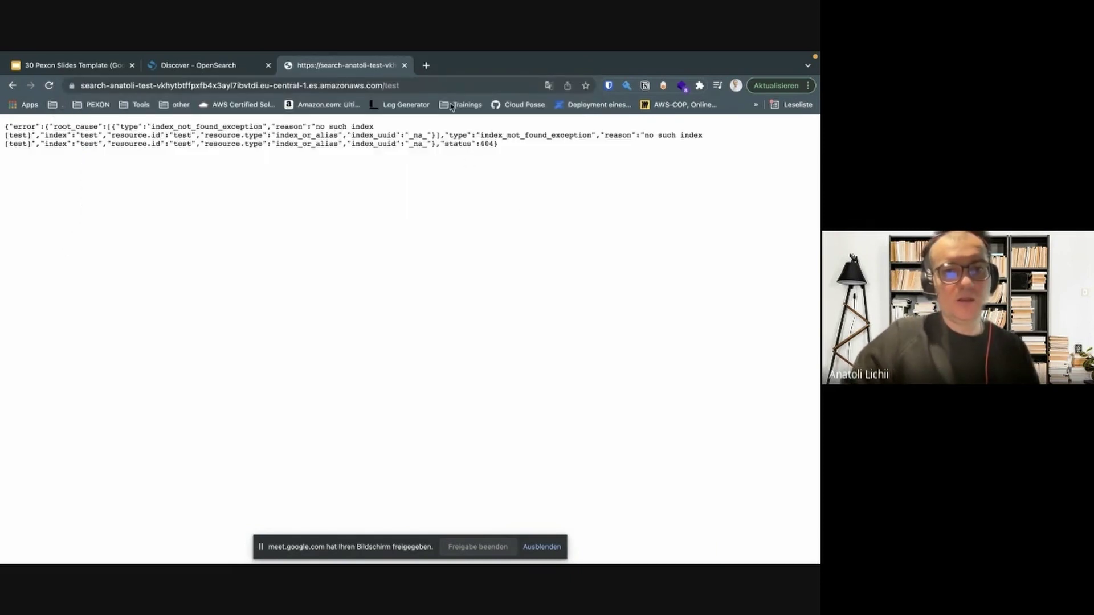
- Request the test index again with the pretty parameter by opening /test?pretty
click(439, 86)
click(458, 88)
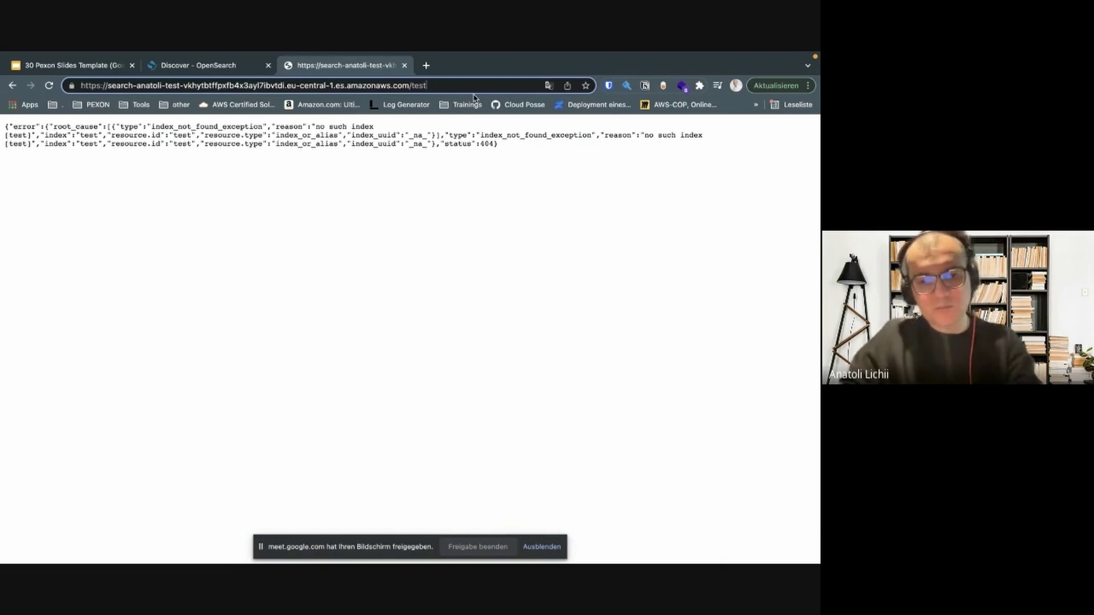
text(?)
key(Down)
key(Down)
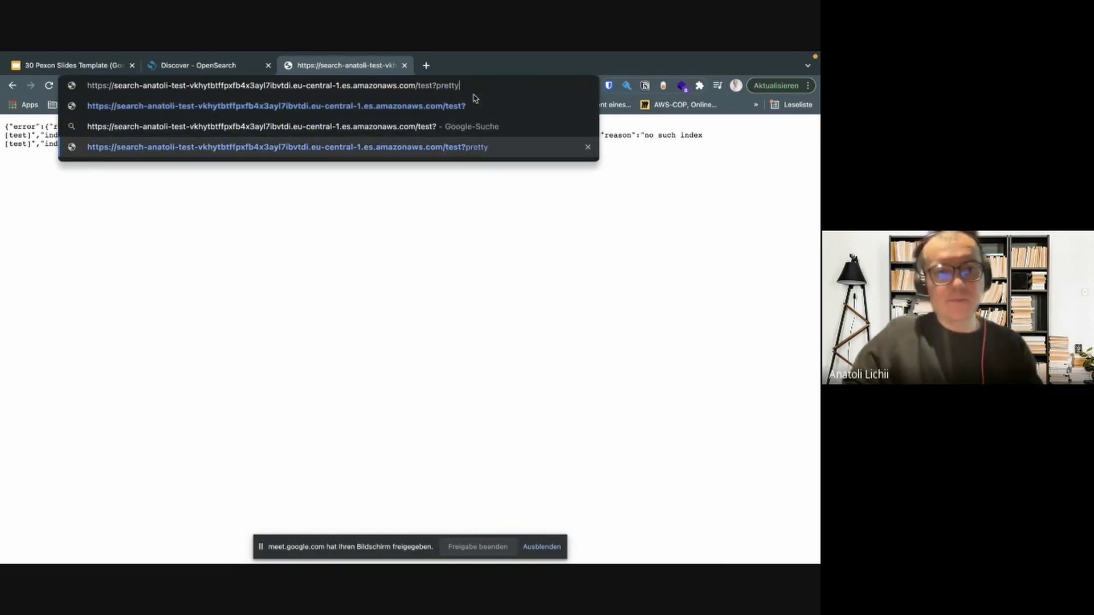
key(Return)
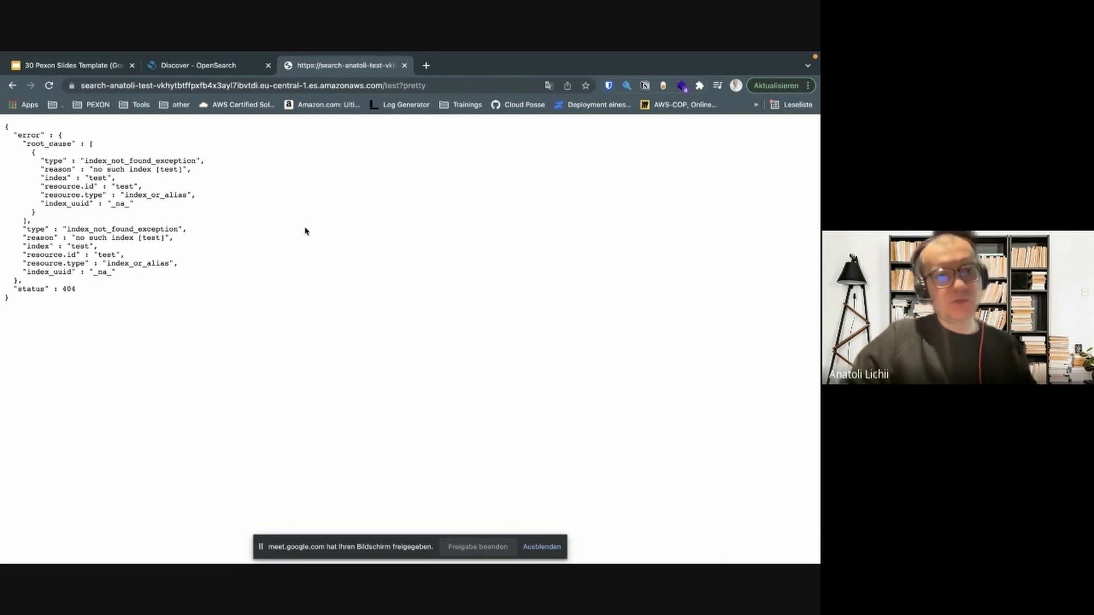
- Switch to the slide presentation and review the curl PUT command for the test index, advancing one slide
key(ctrl+Left)
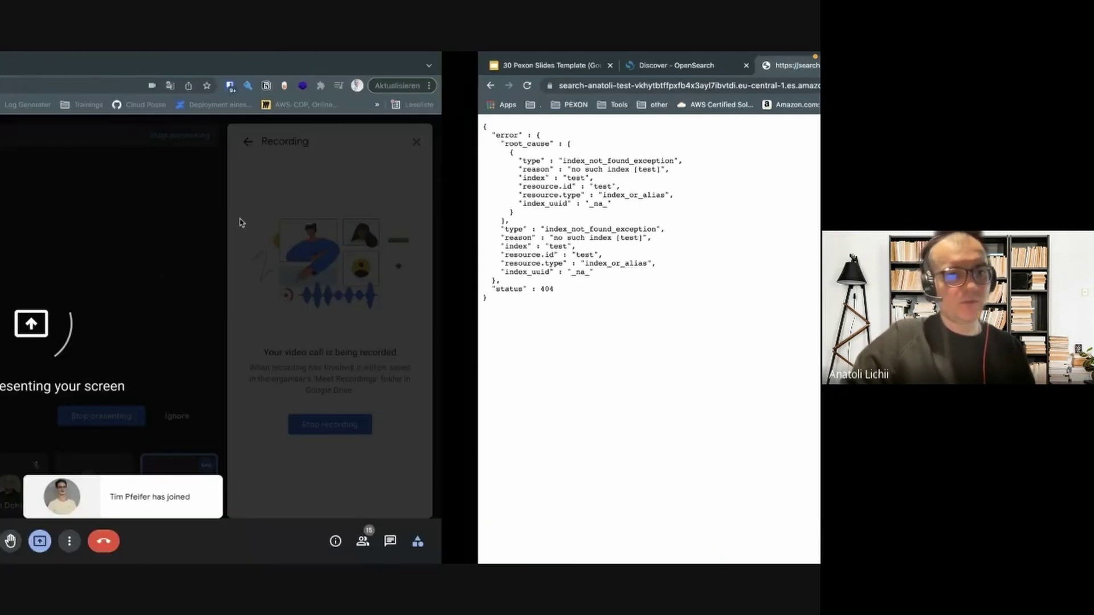
key(ctrl+Right)
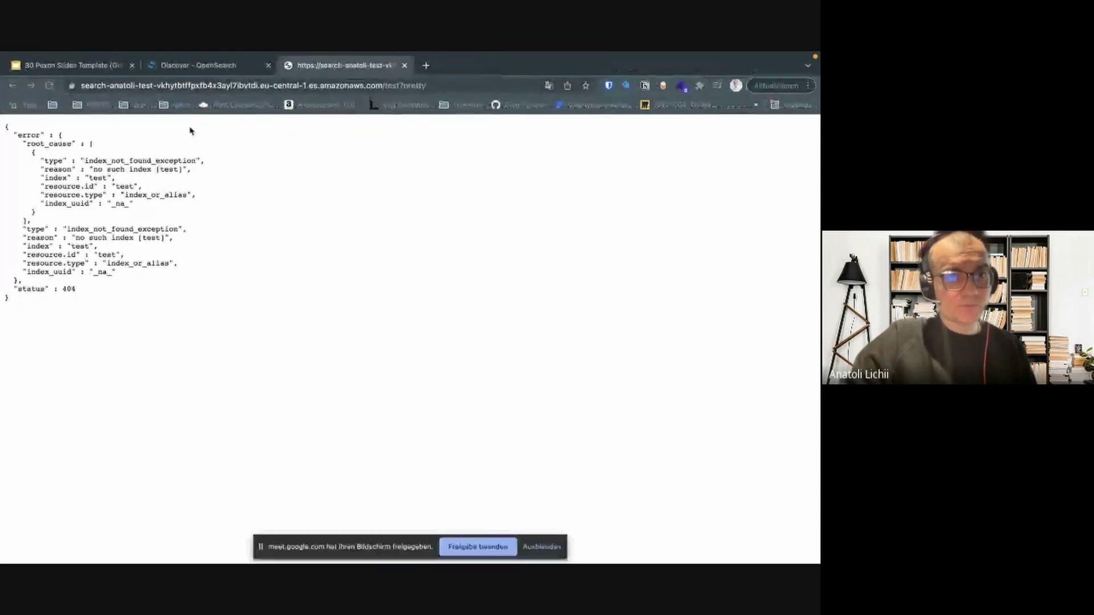
click(67, 69)
click(309, 281)
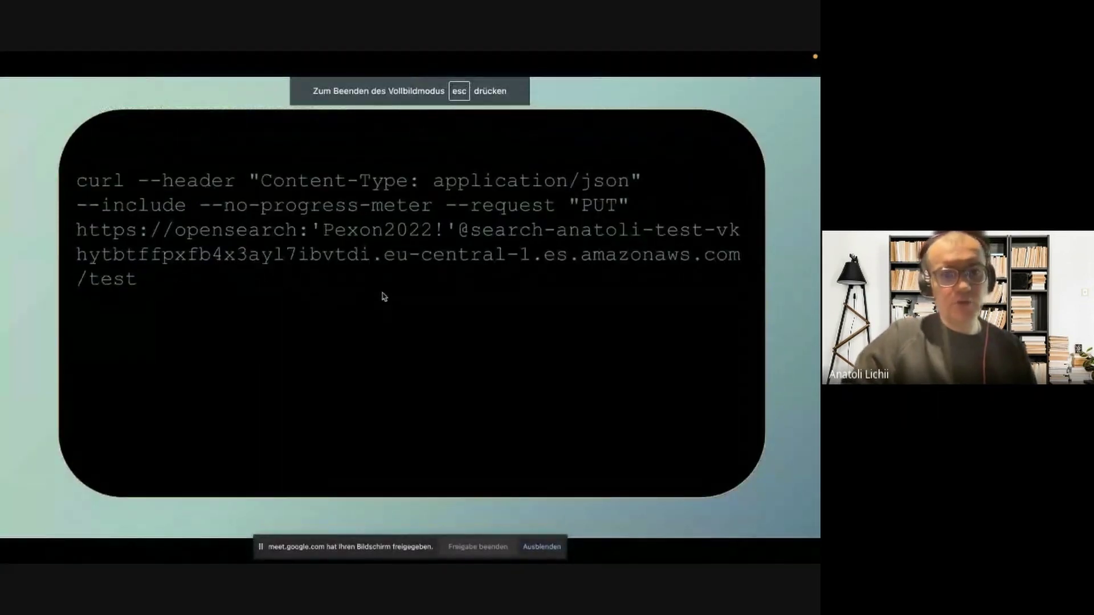
click(91, 212)
click(133, 239)
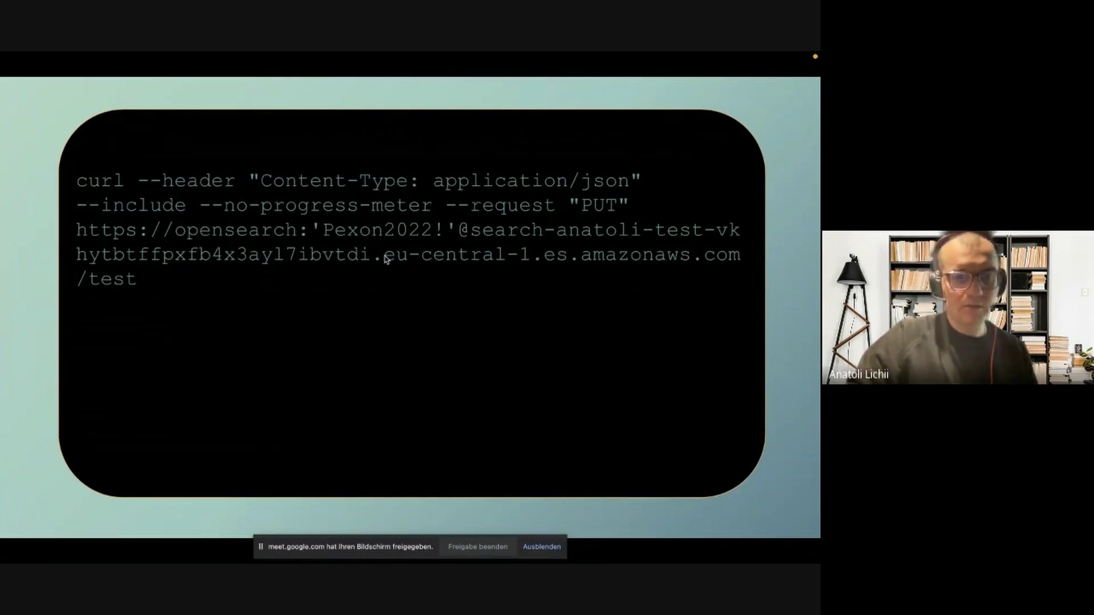
key(Right)
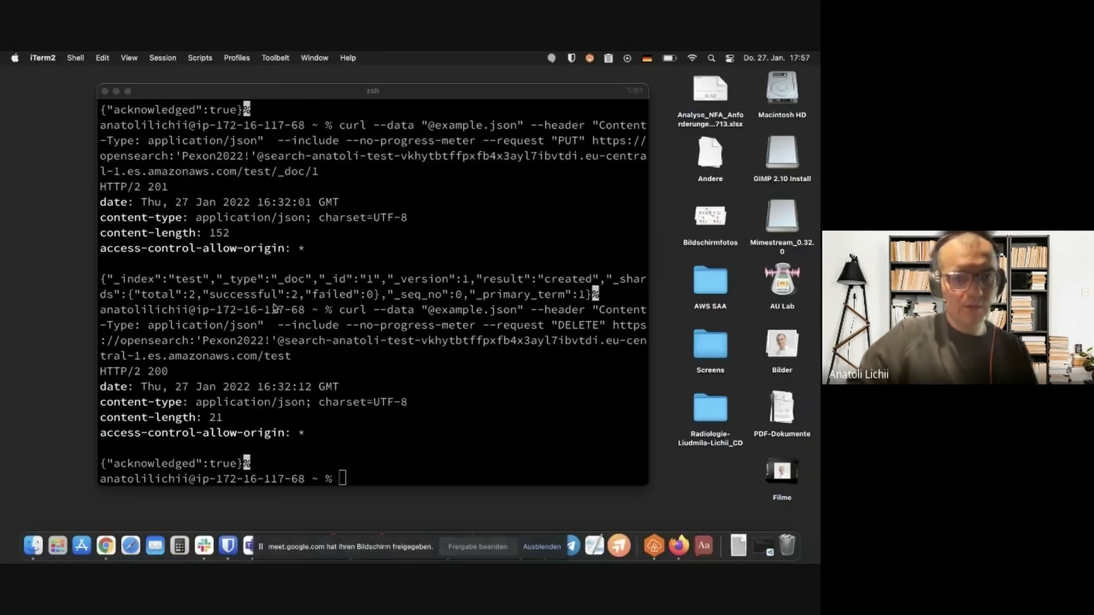
- In the iTerm2 terminal, clear the screen and open example.json in vim
text(clear)
key(Return)
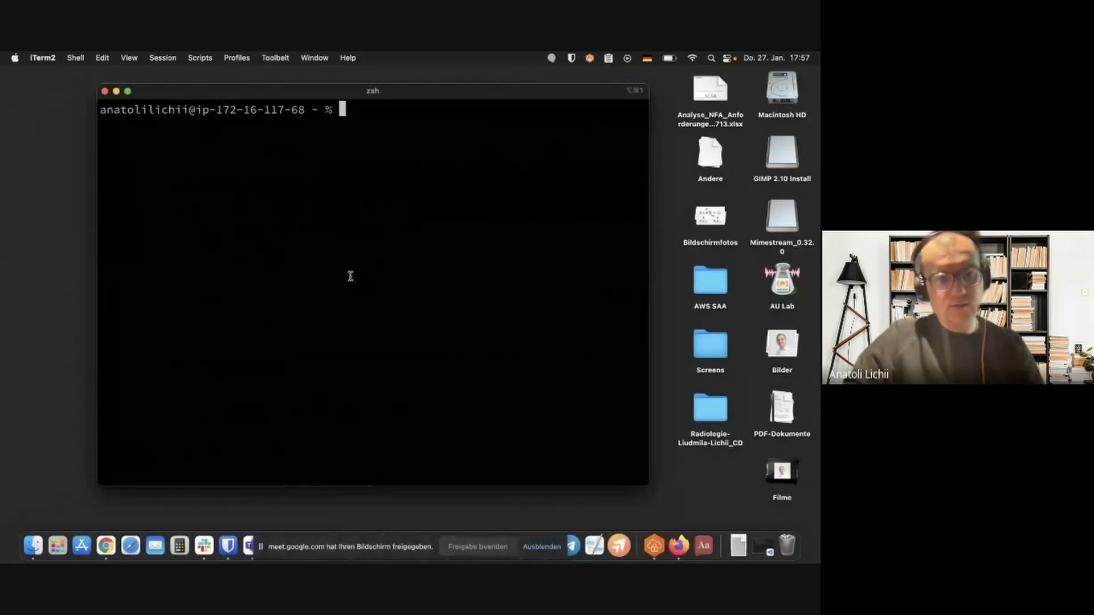
key(Up)
key(ctrl+u)
text(vim ex)
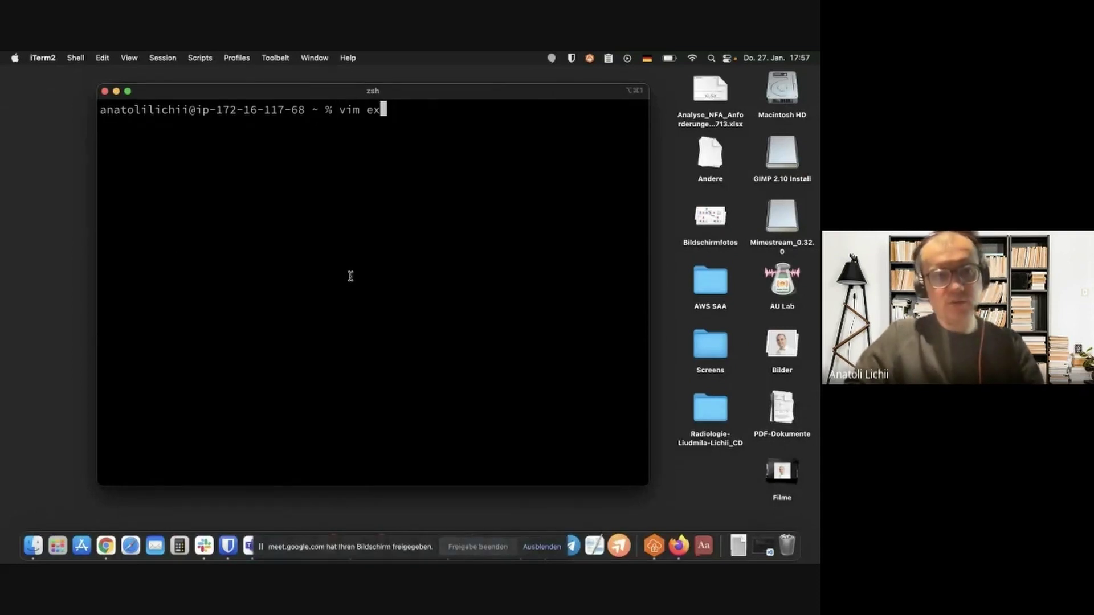
key(Tab)
key(Return)
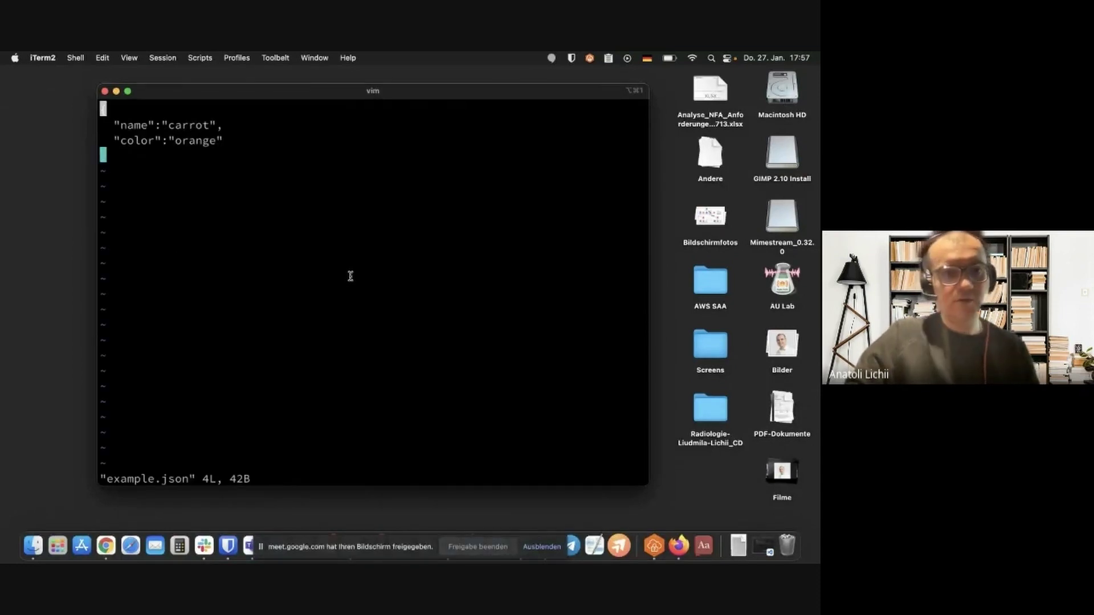
- Check the matching braces around the name and color entries in example.json and quit vim
key(percent)
key(percent)
key(percent)
key(percent)
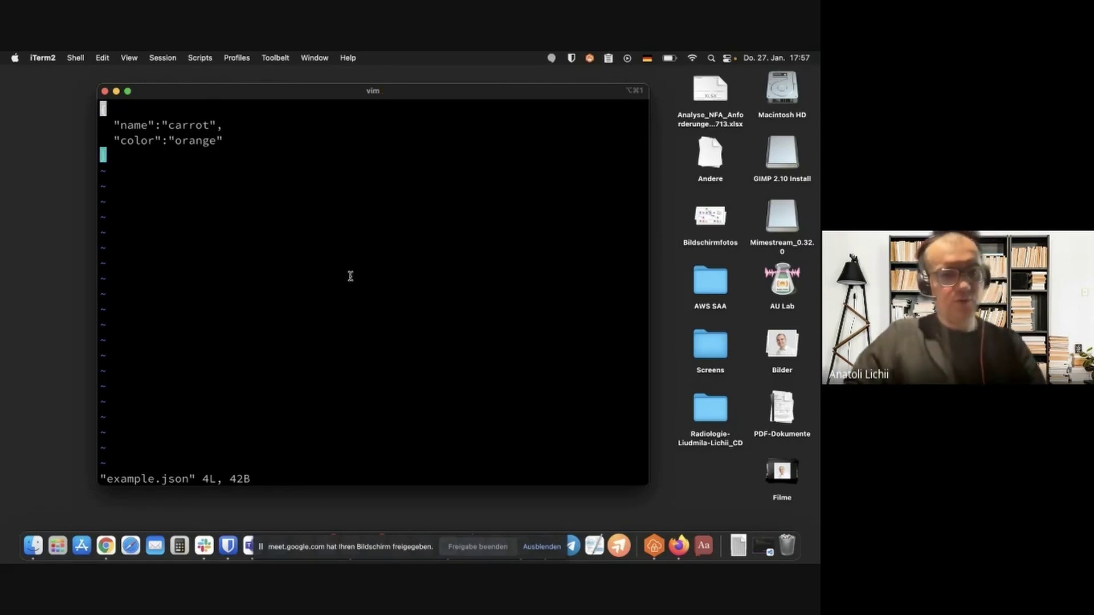
text(:)
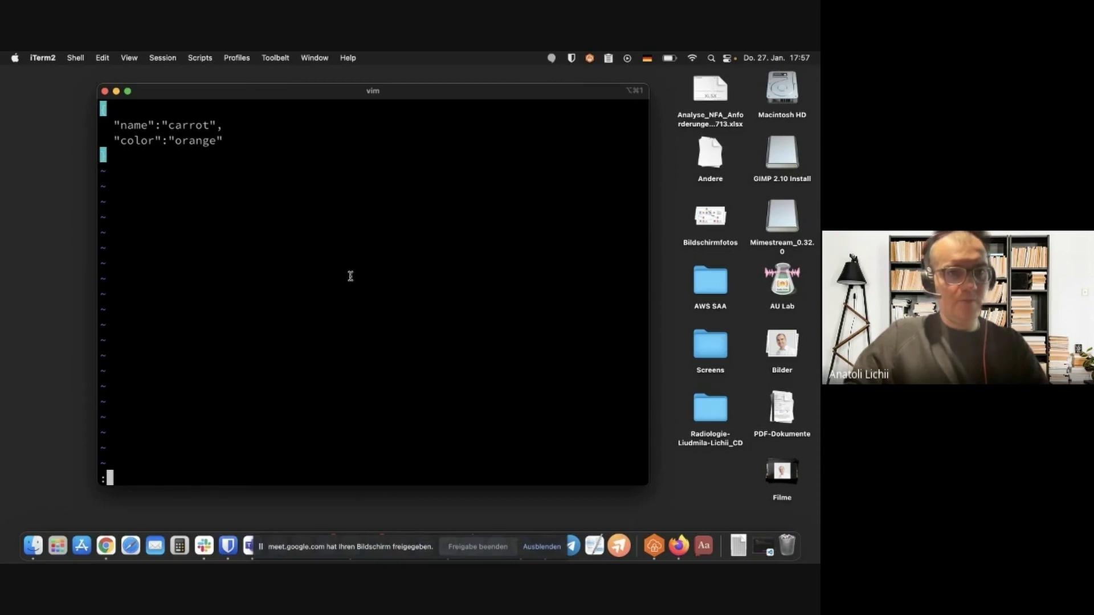
text(q)
key(Return)
- Rerun the earlier curl PUT request that sends example.json to test/_doc/1, with the account password included in its URL
key(Up)
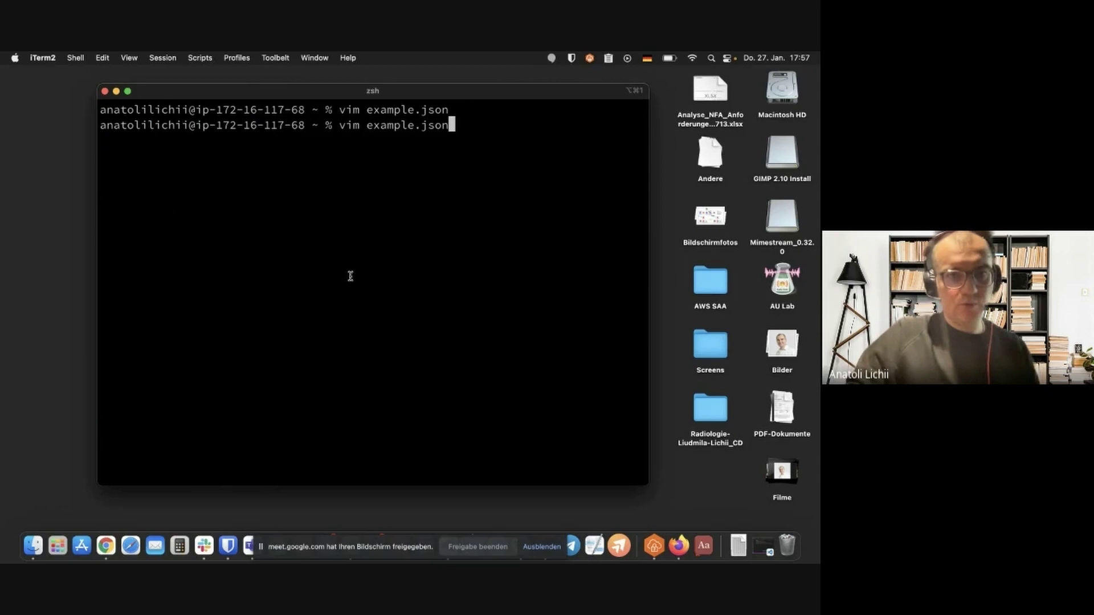
key(Up)
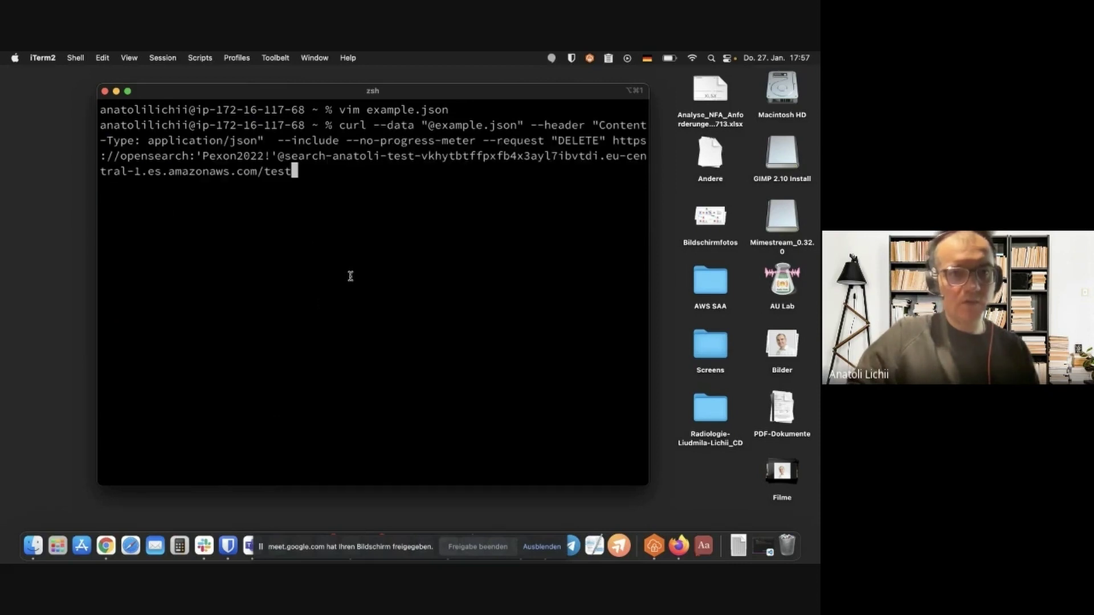
key(Up)
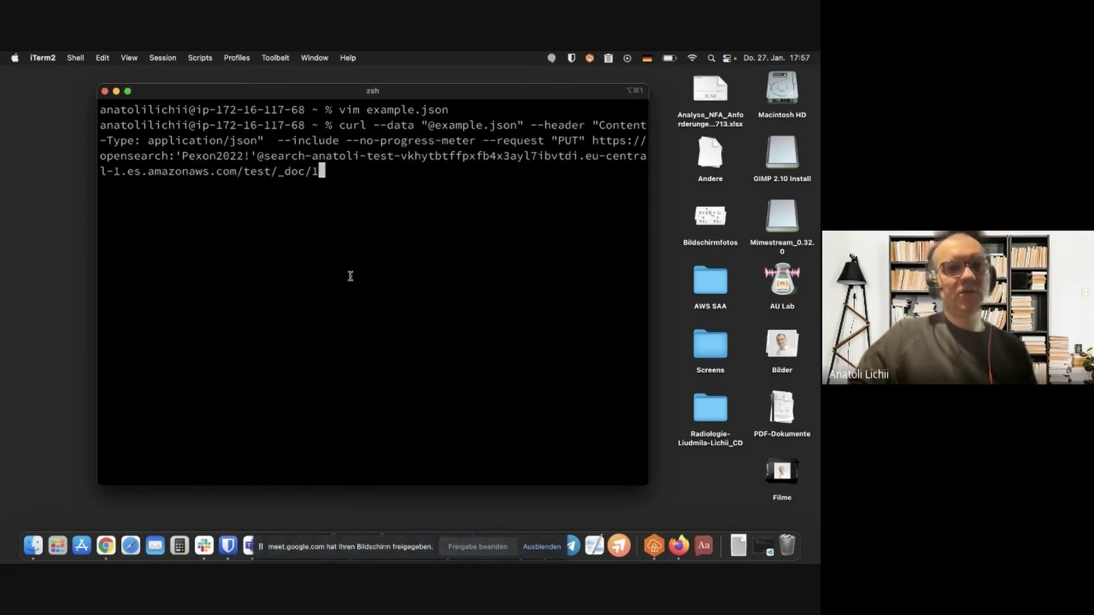
key(Return)
- Switch to the browser's Discover page for the test* index pattern, reload it and expand the carrot document
key(ctrl+Right)
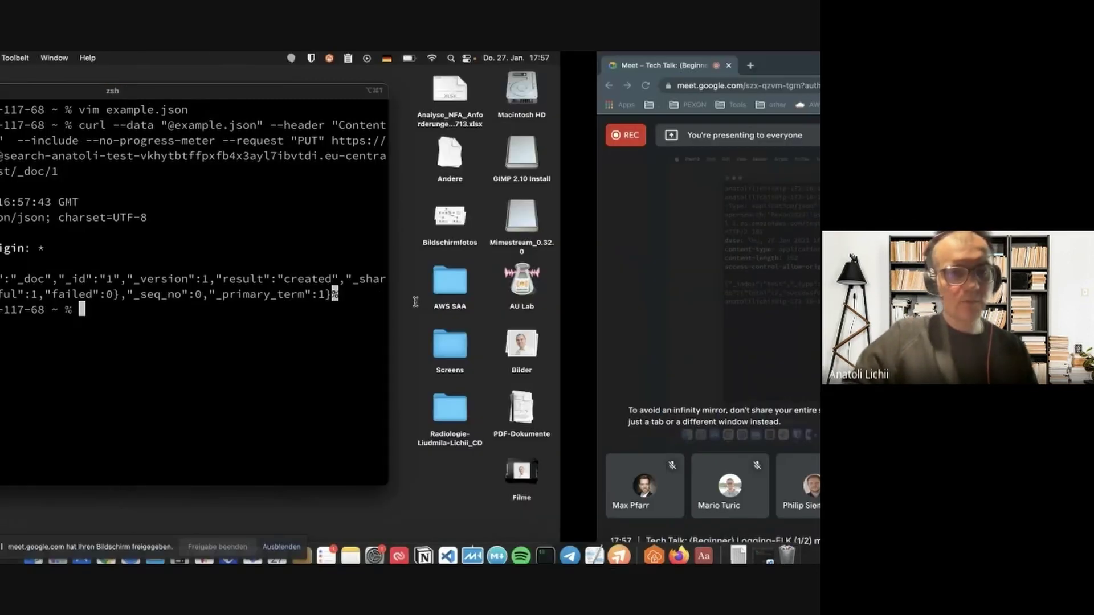
key(ctrl+Right)
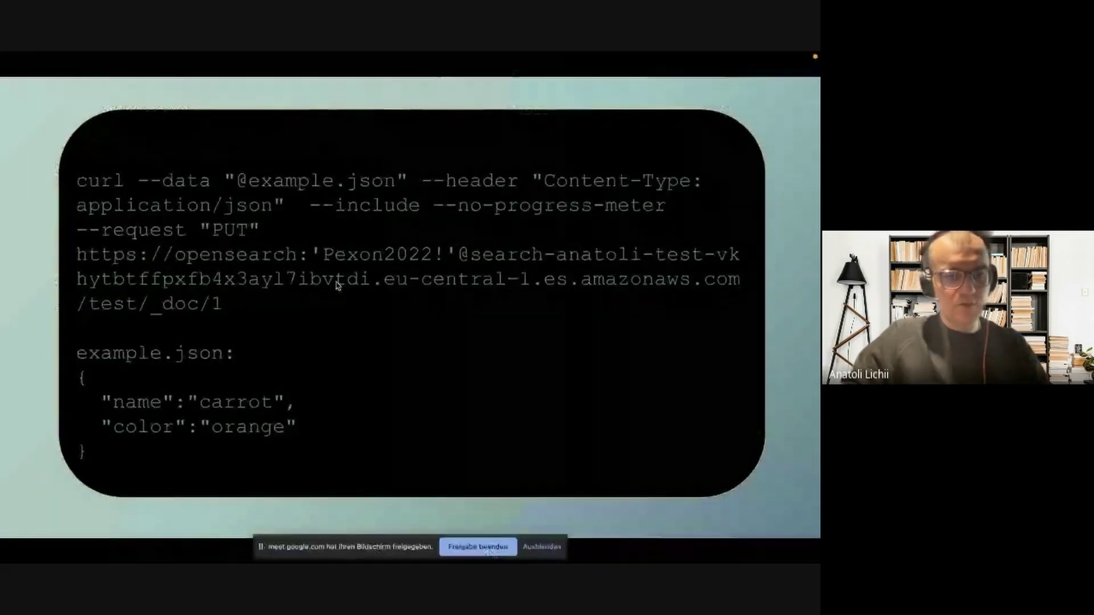
key(ctrl+Right)
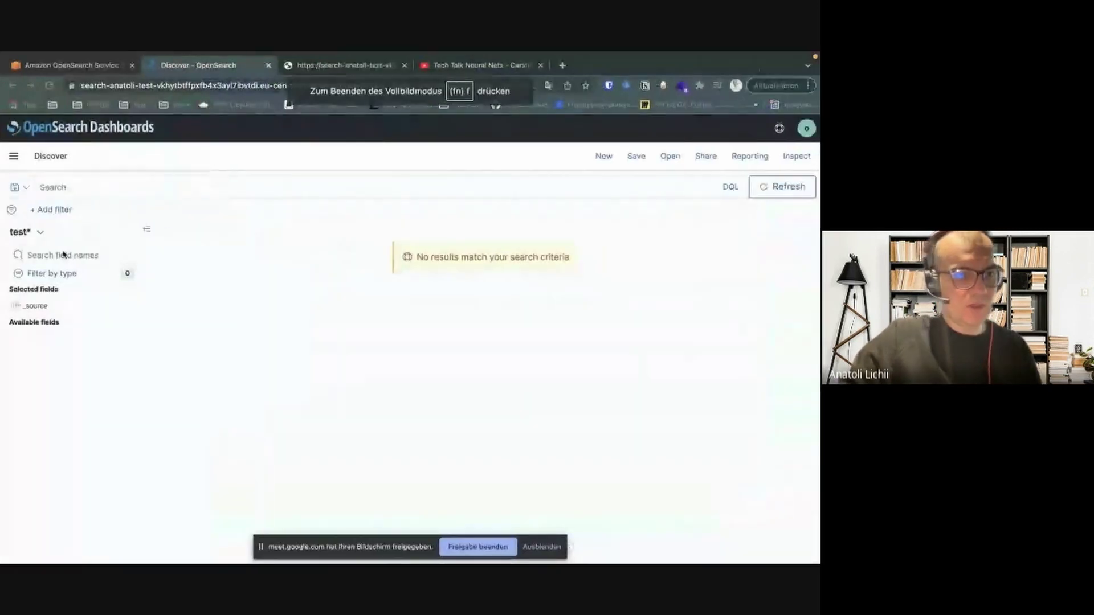
click(262, 92)
key(Return)
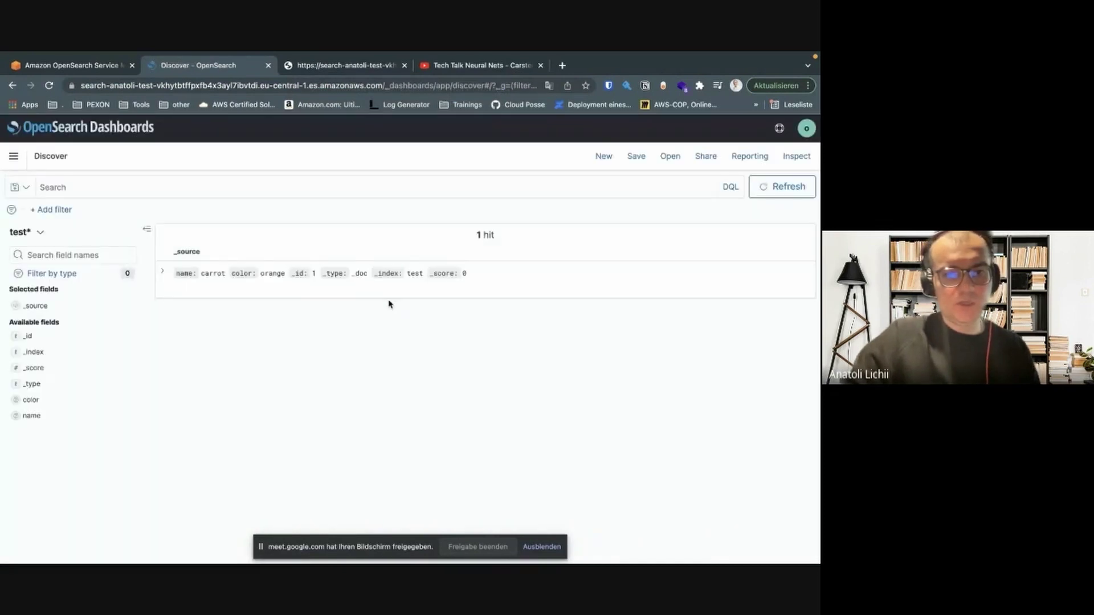
click(162, 272)
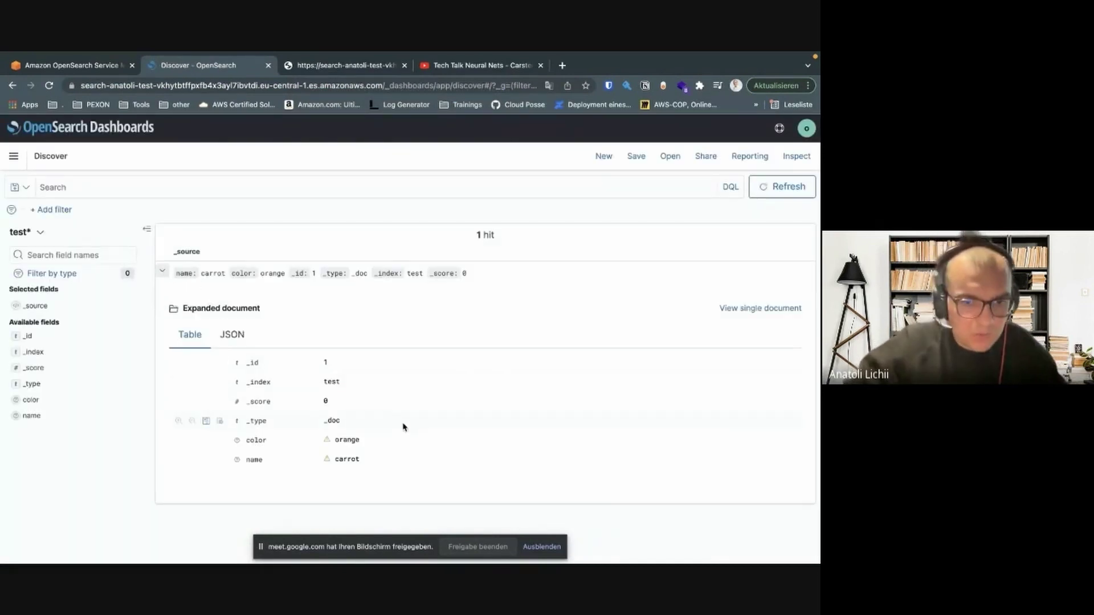
- Switch Discover to the opensearch_dashboards_sample_data_logs index pattern, expand the newest log document and examine its fields down to utc_time
mouse_move(328, 442)
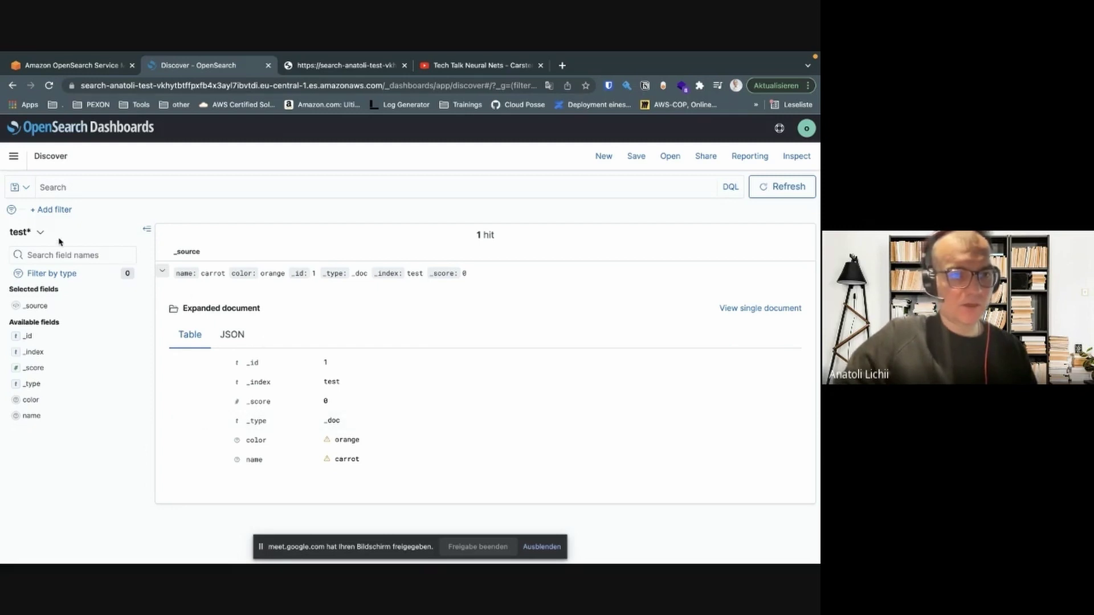
click(40, 234)
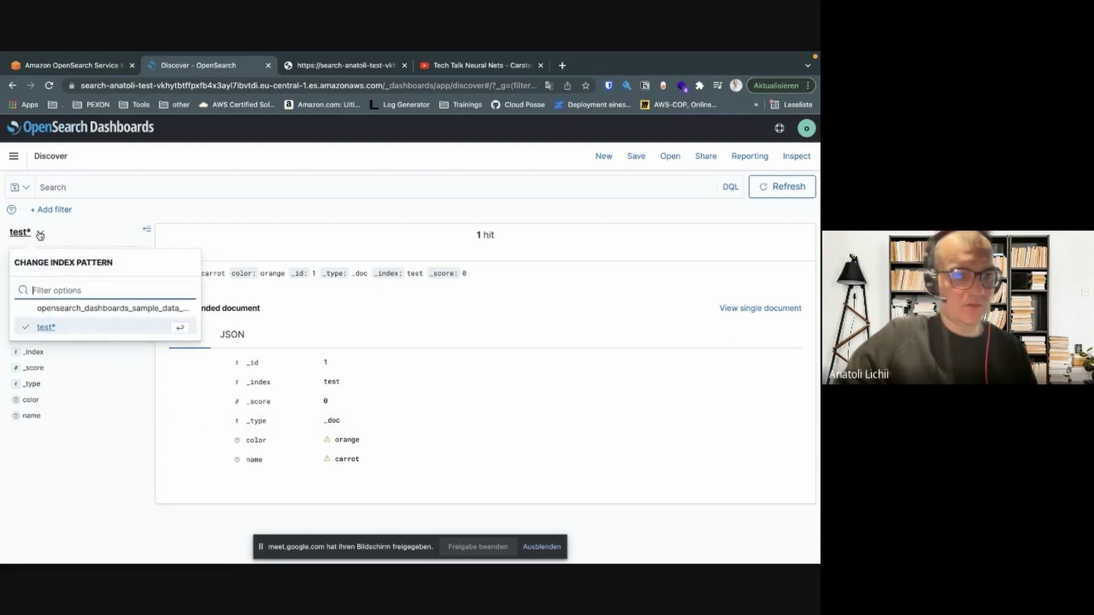
click(86, 310)
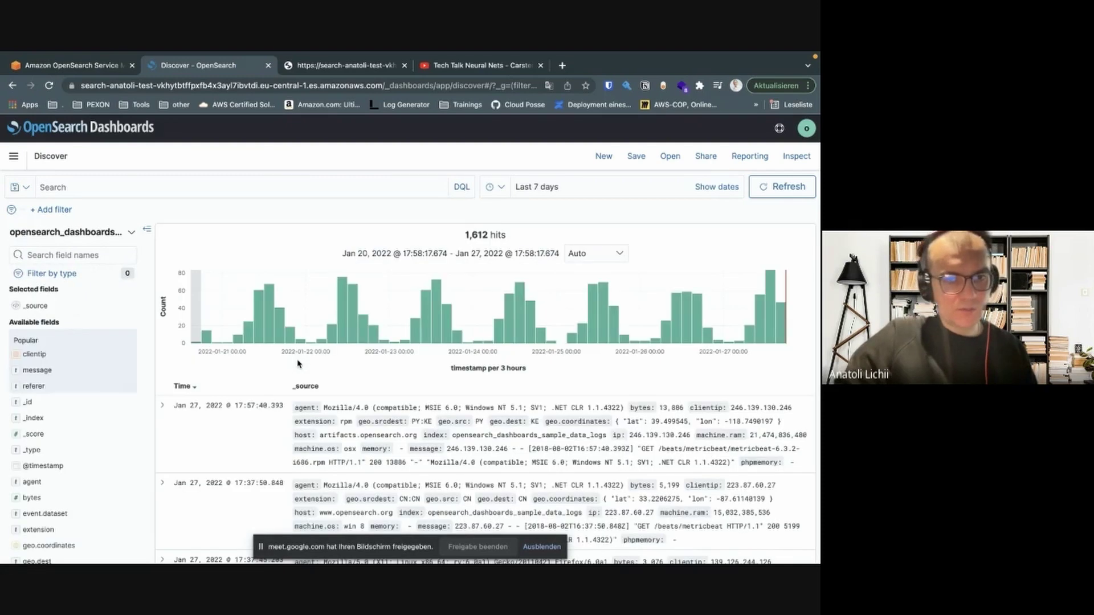
click(163, 405)
scroll(245, 404, down, 6)
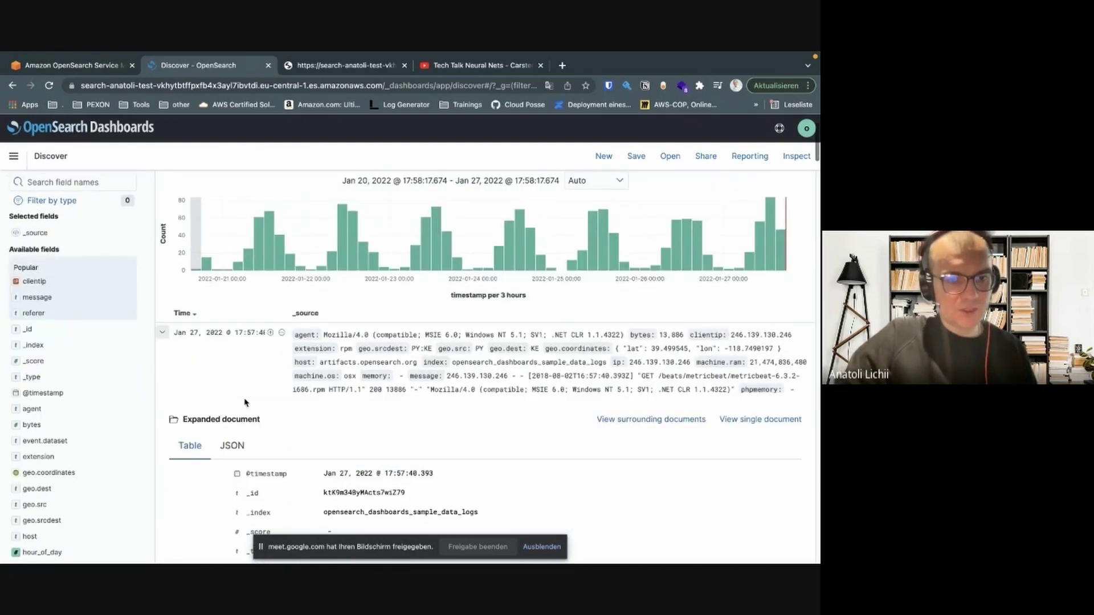
scroll(245, 403, down, 7)
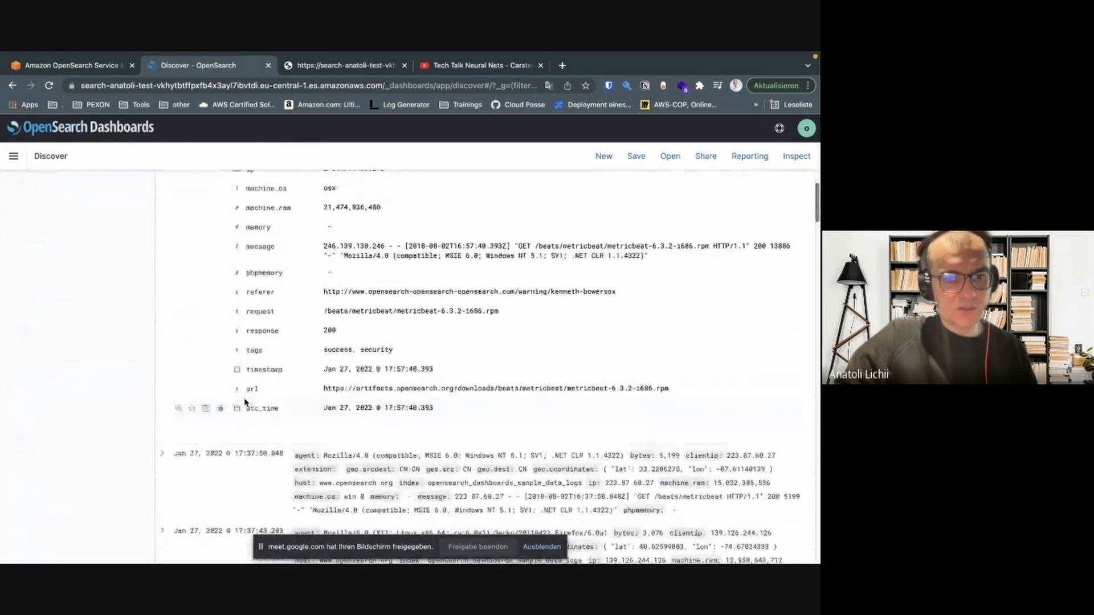
triple_click(377, 407)
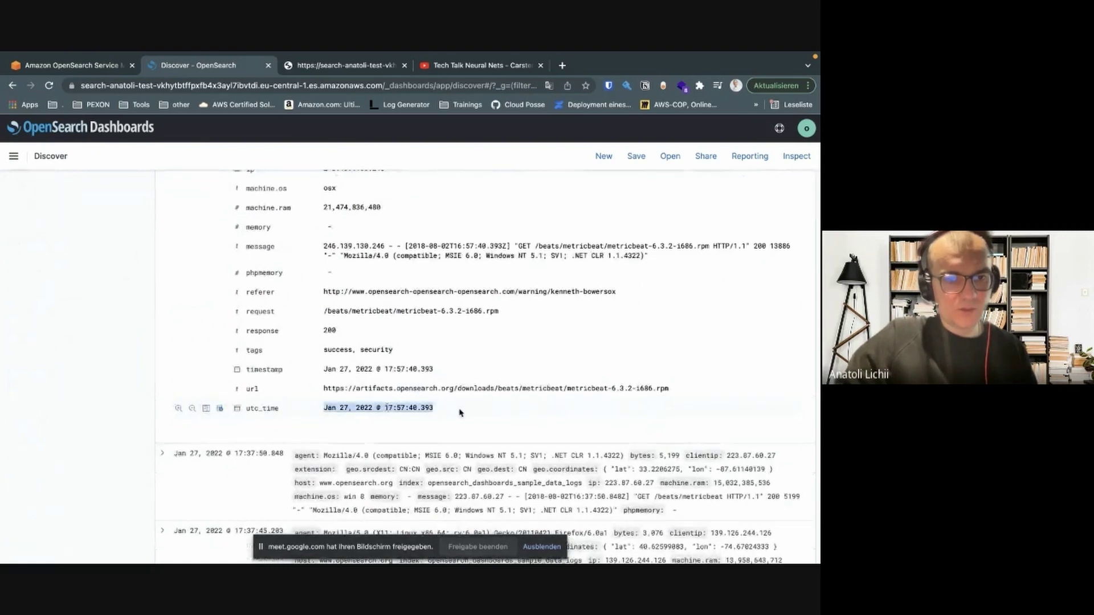
scroll(86, 261, up, 15)
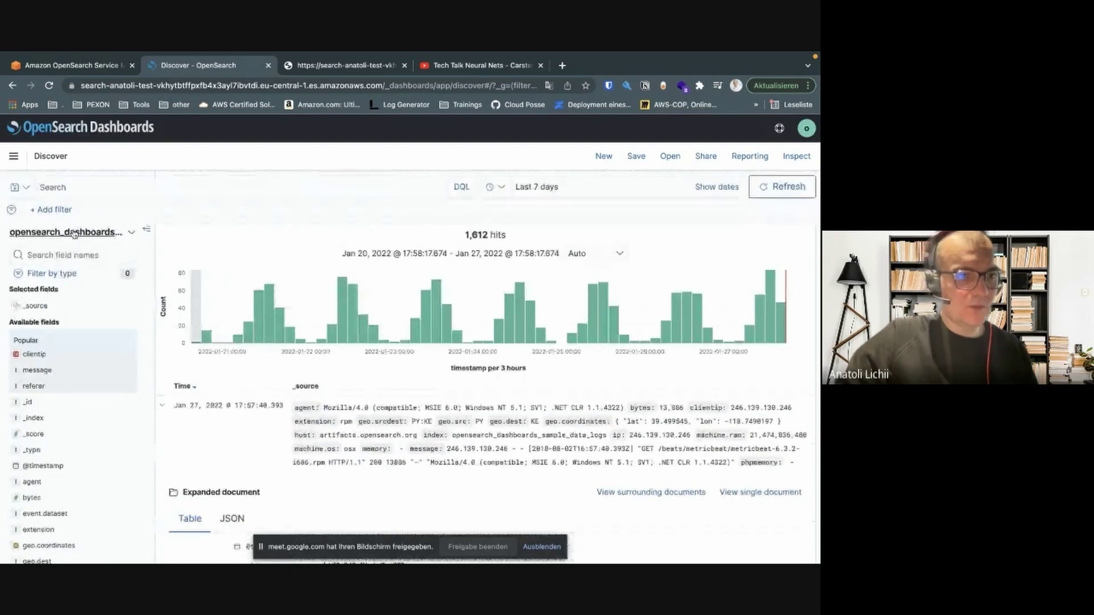
- Switch Discover back to the test* index pattern and expand the carrot document
click(132, 233)
click(45, 326)
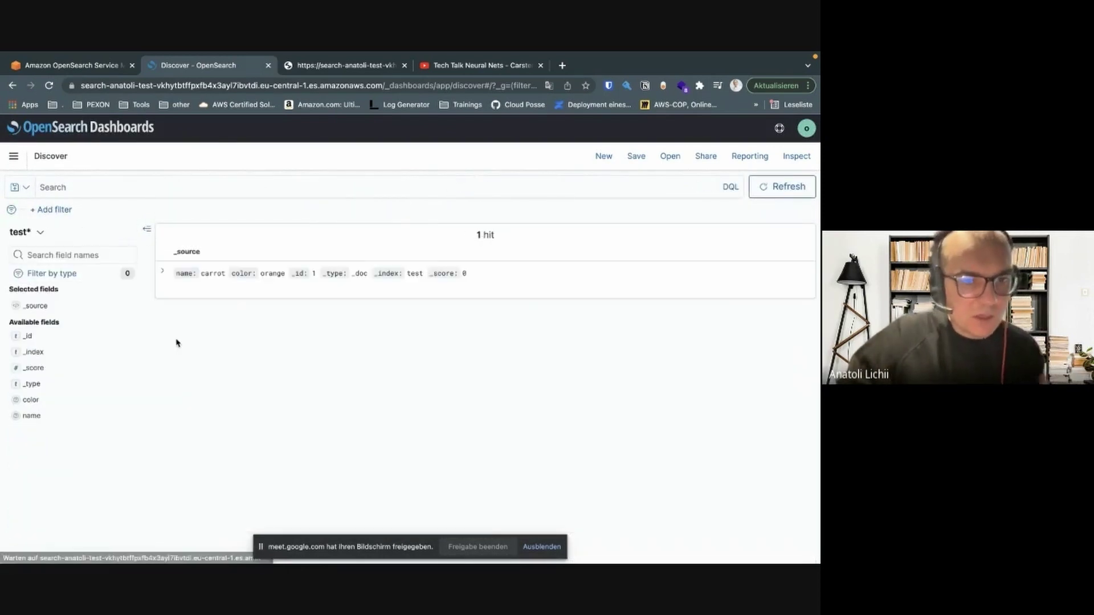
click(163, 271)
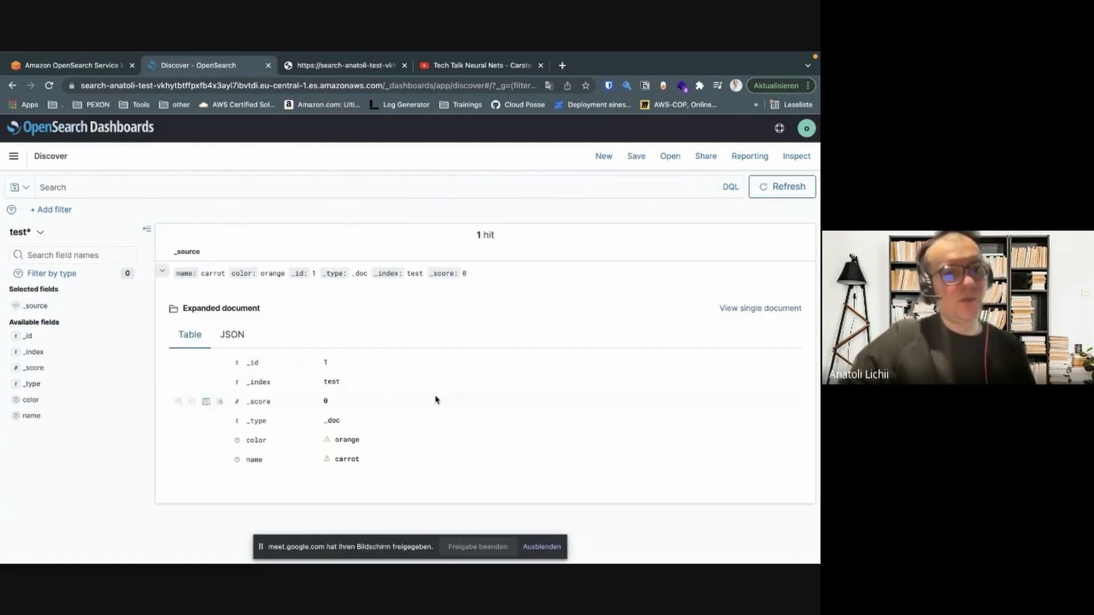
- Open Stack Management and show the list of index patterns
click(14, 156)
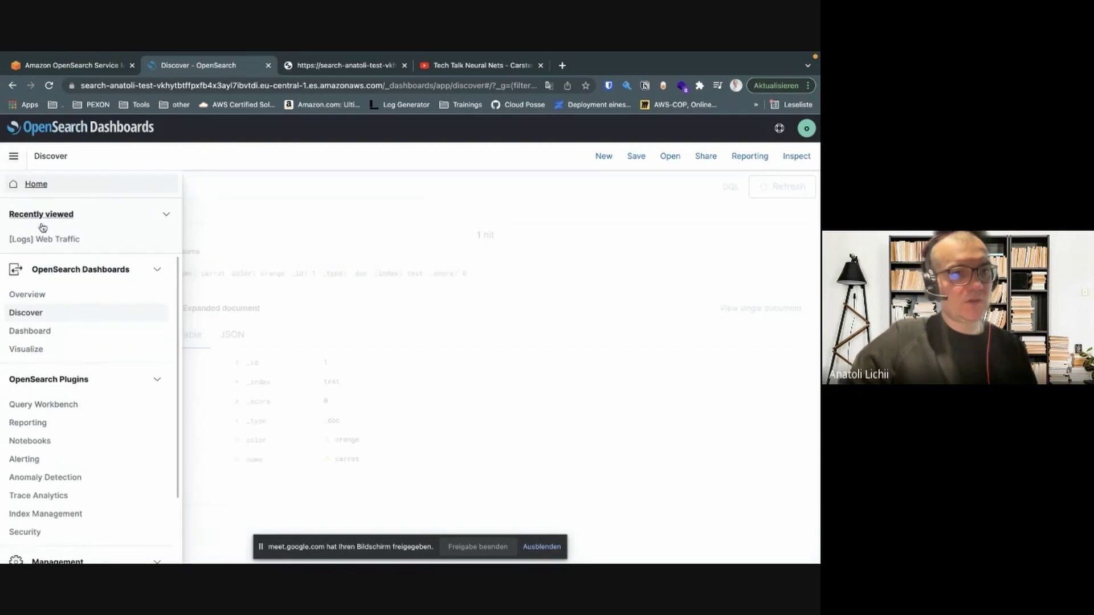
scroll(69, 354, down, 2)
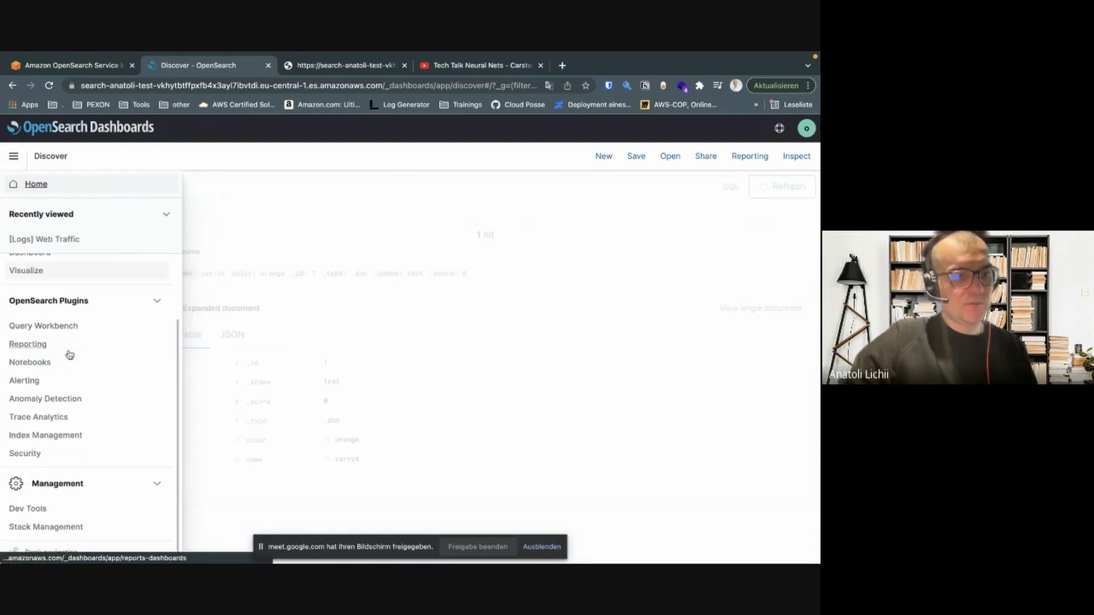
click(61, 528)
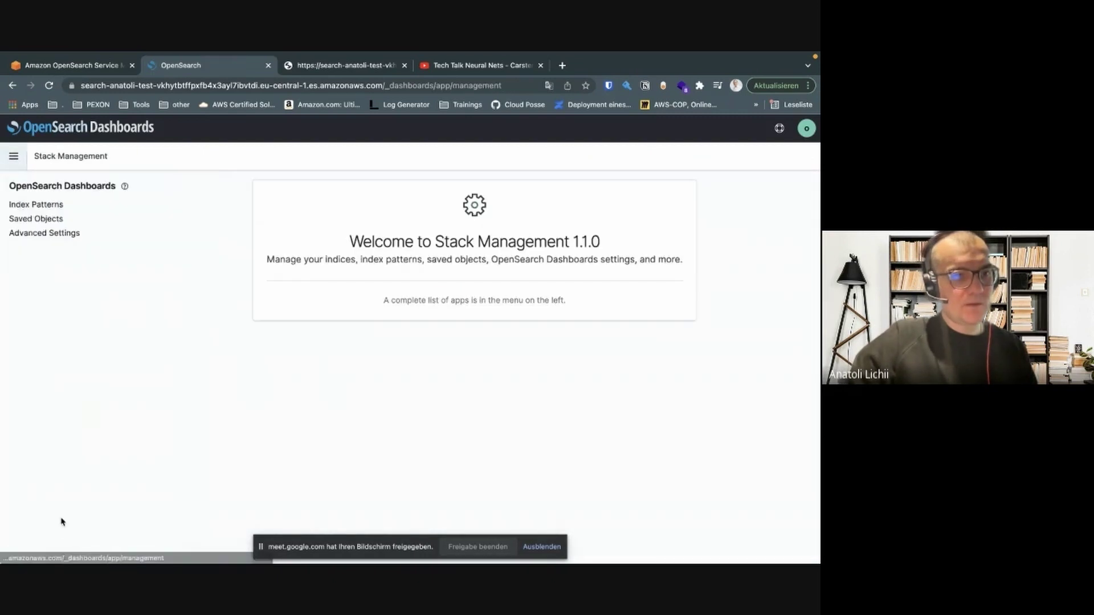
click(57, 205)
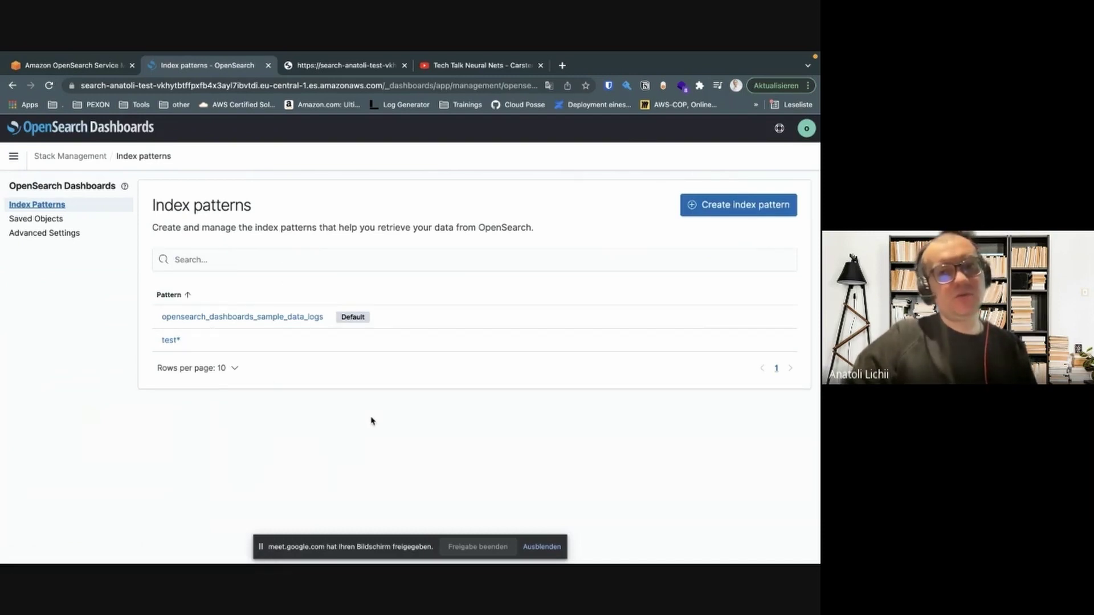
- Return to Discover and look over the Dashboard and Visualize entries in the navigation
click(13, 156)
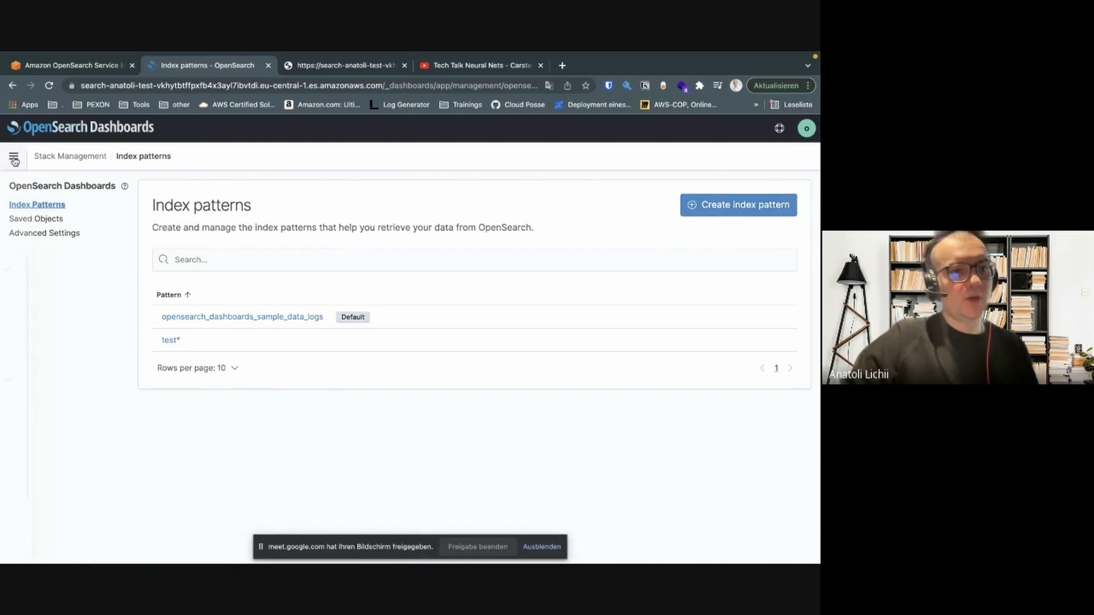
click(34, 312)
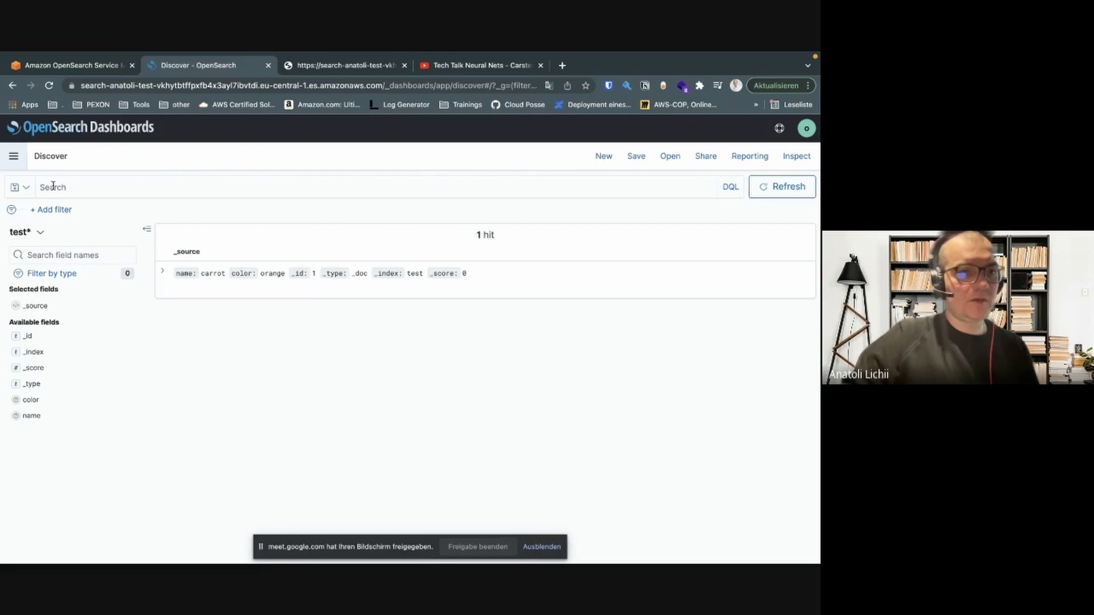
click(15, 157)
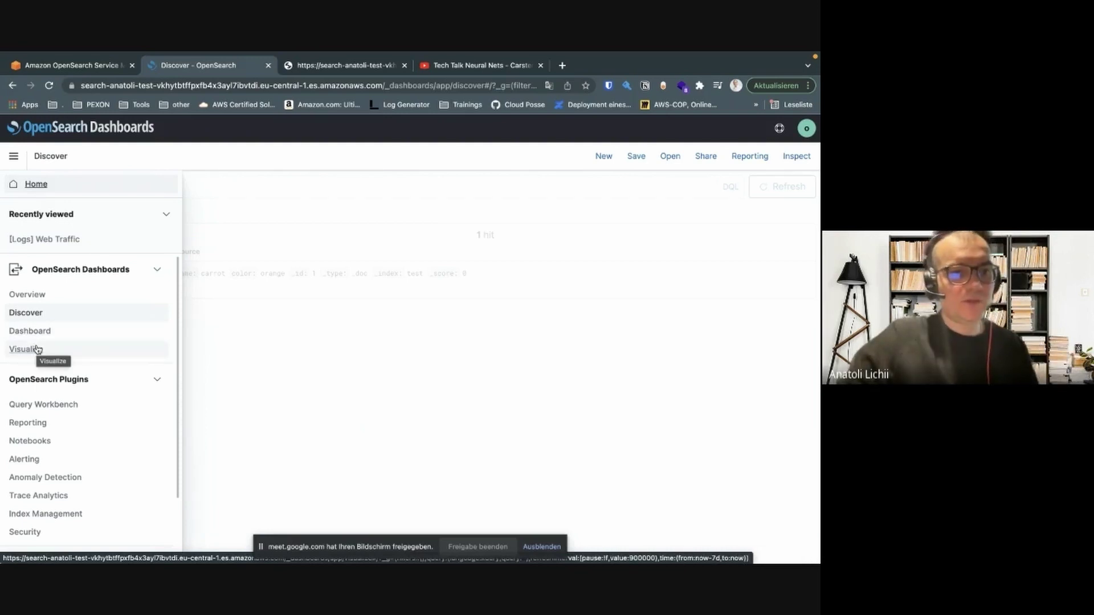
click(296, 346)
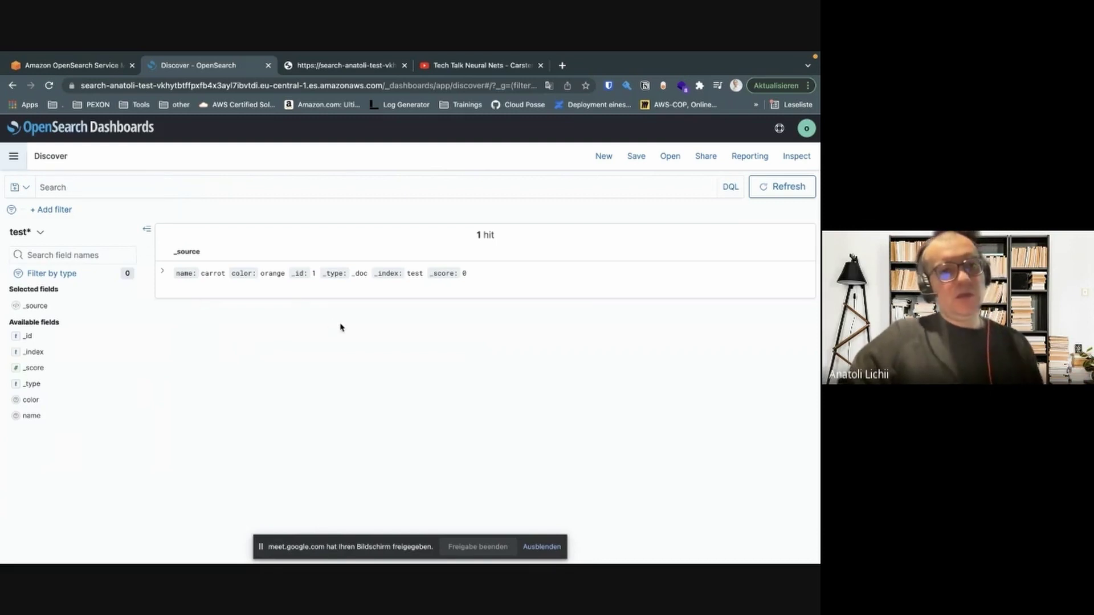
- Show the DELETE request slide, then in iTerm2 recall and run the curl DELETE request for the test index, with the account password in its URL
key(alt+Tab)
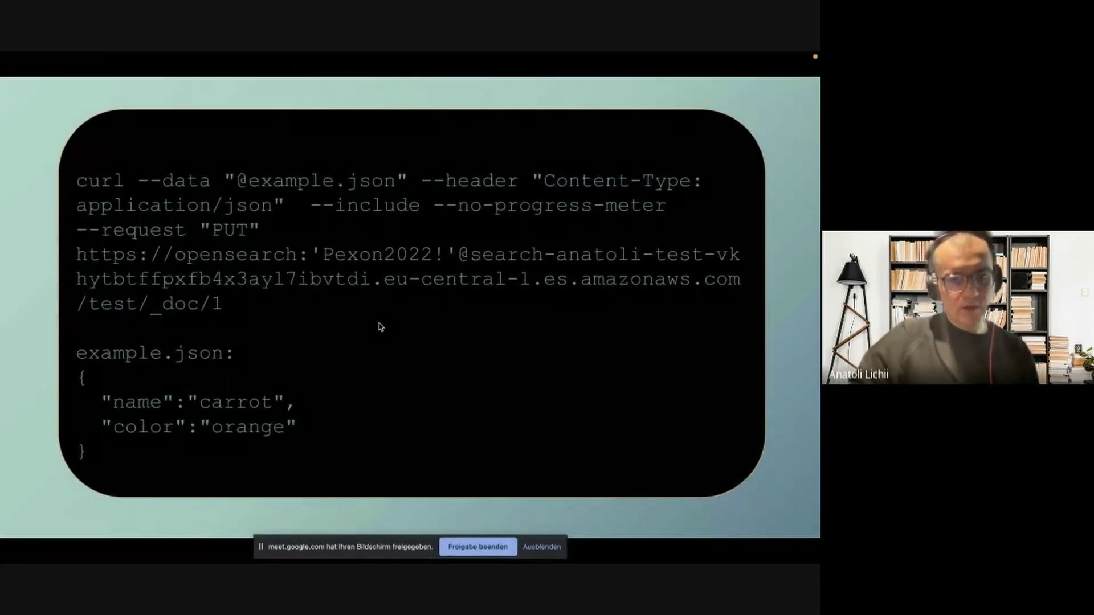
key(Right)
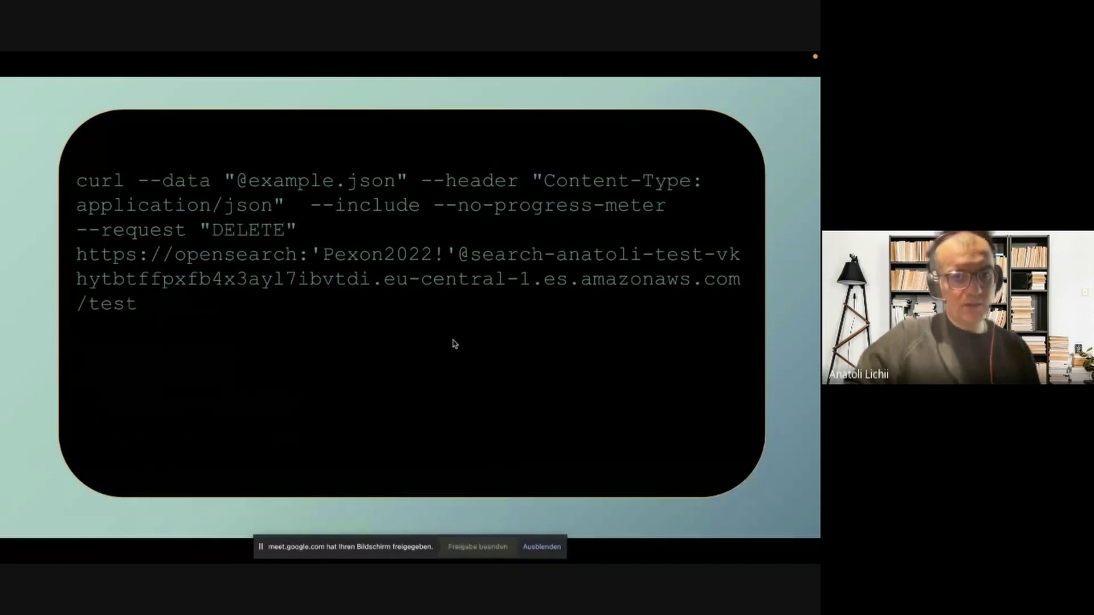
key(alt+Tab)
key(super+Tab)
key(ctrl+r)
text(DELE)
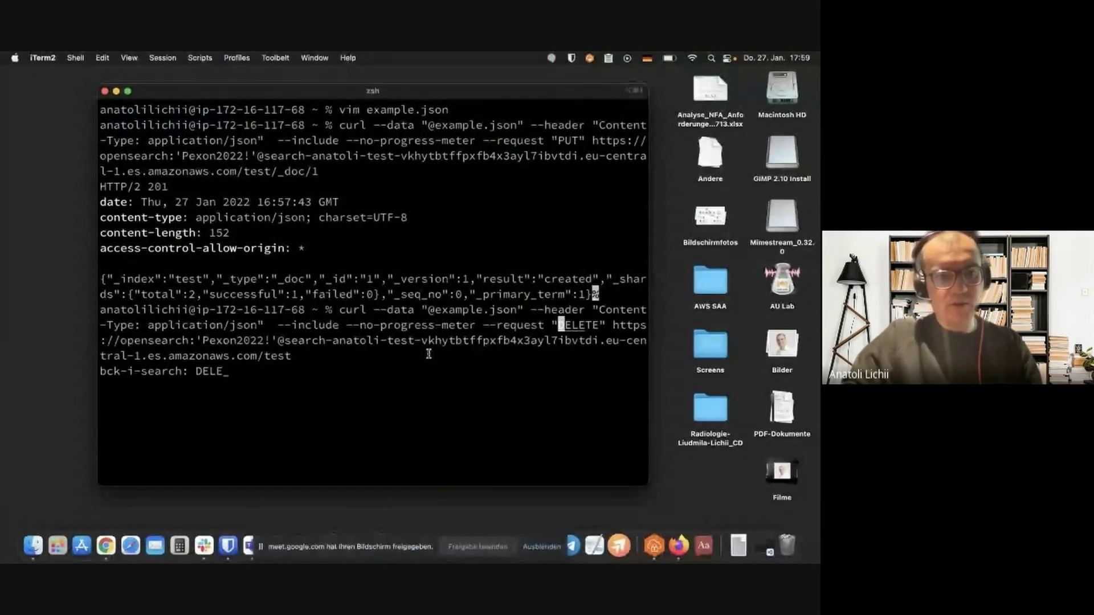
key(Return)
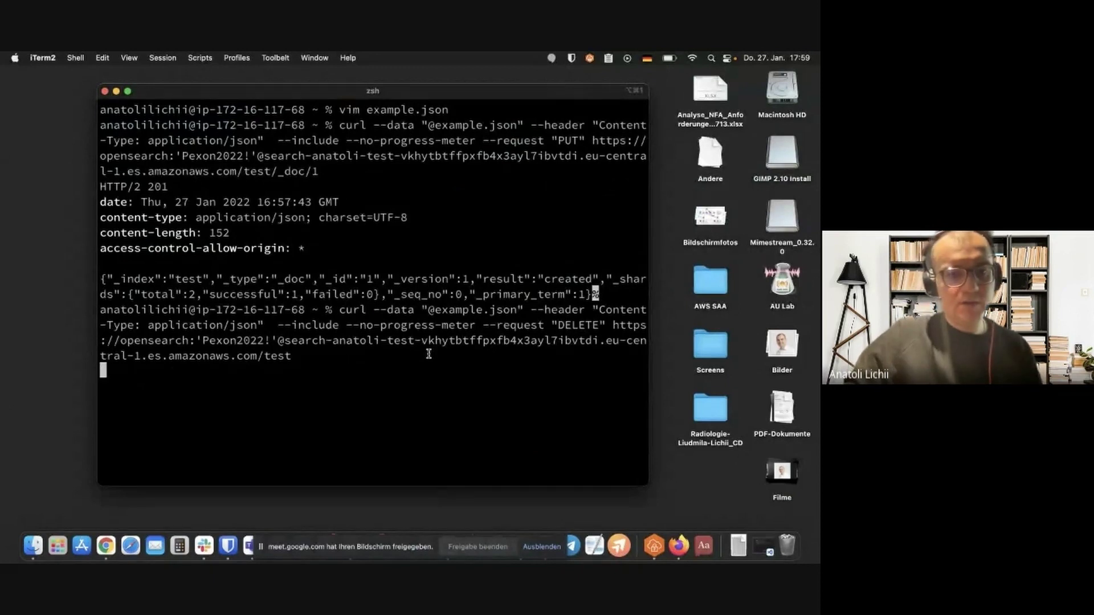
- Switch to the browser's Discover page and reload it to check the test* index pattern
key(super+Tab)
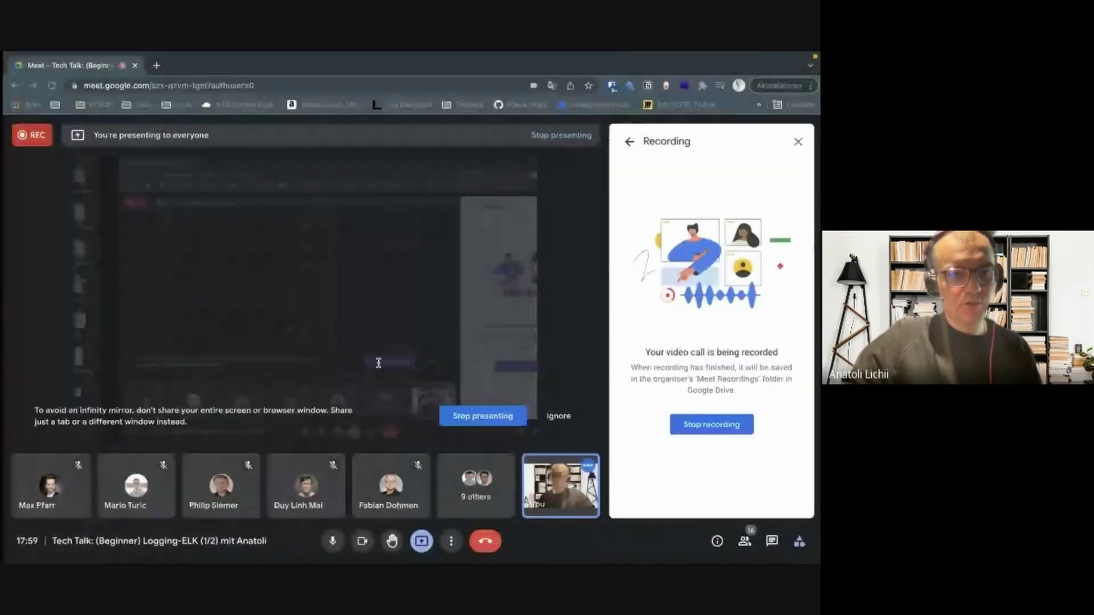
key(super+Tab)
key(super+Tab)
key(super+Tab)
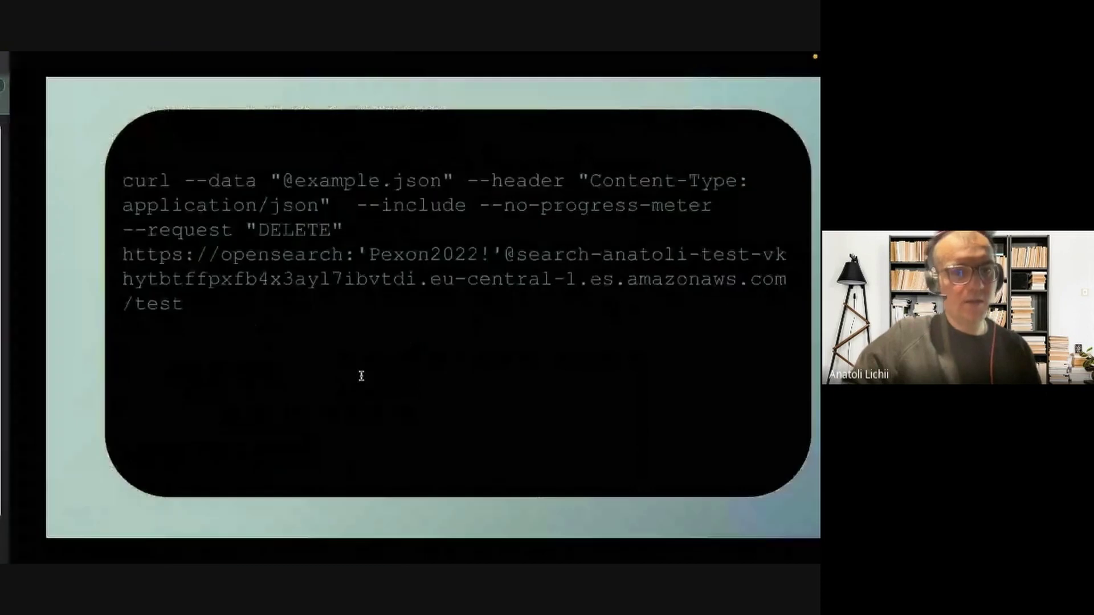
key(super+Tab)
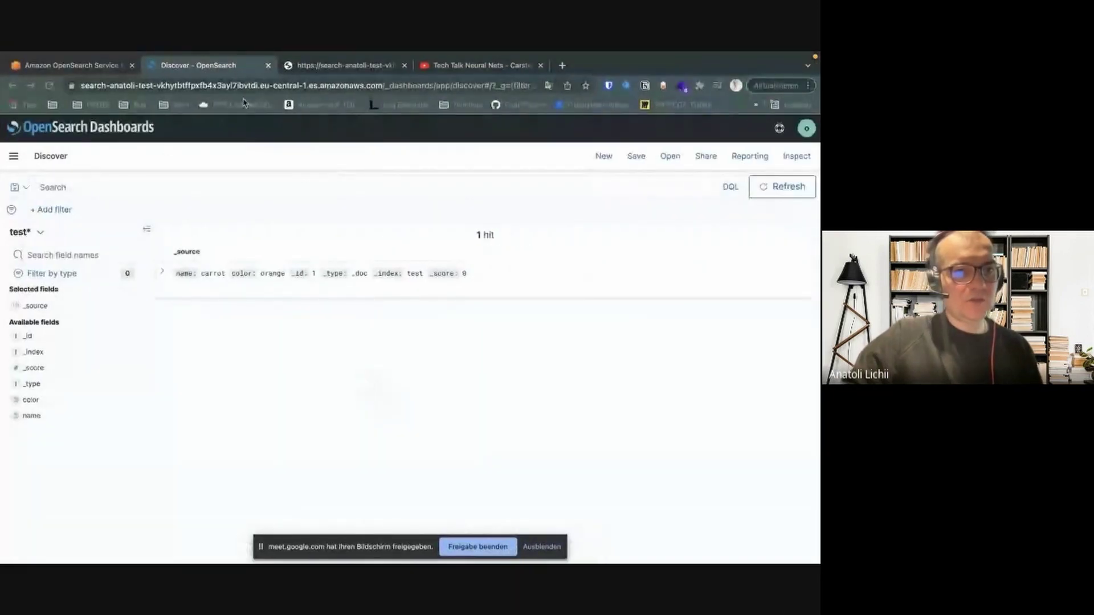
key(super+l)
key(Return)
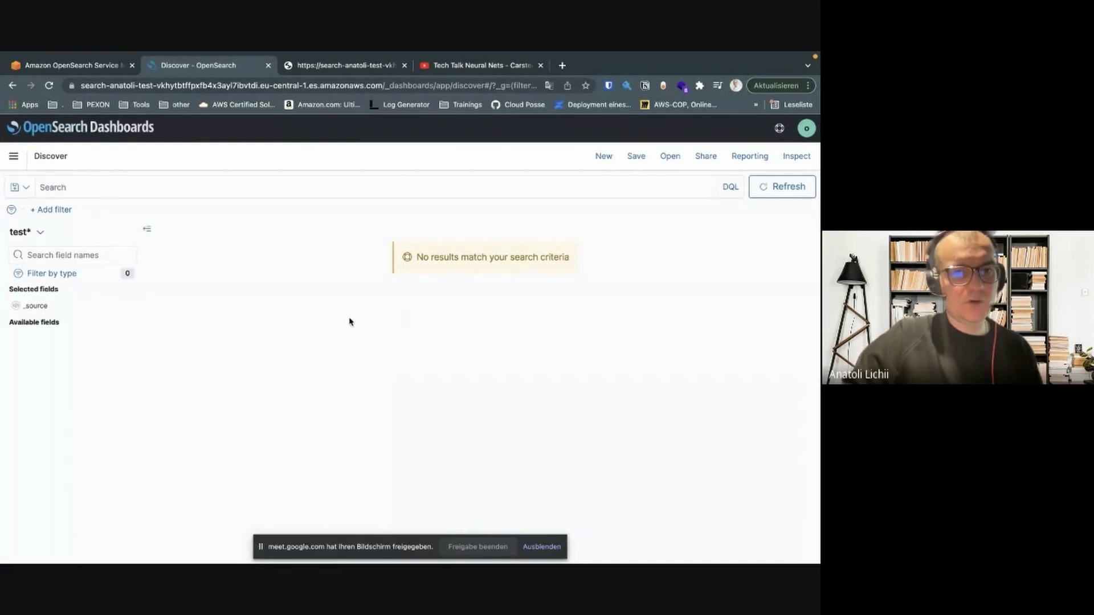
- Reload the test/_search?pretty page and examine the status line of its response
click(365, 69)
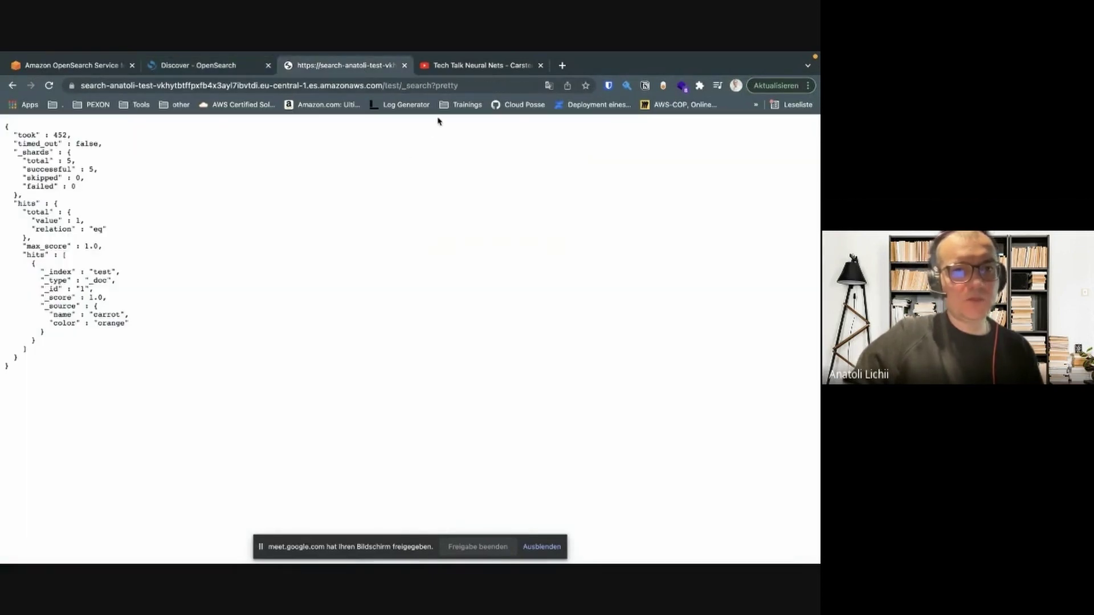
click(474, 86)
key(Return)
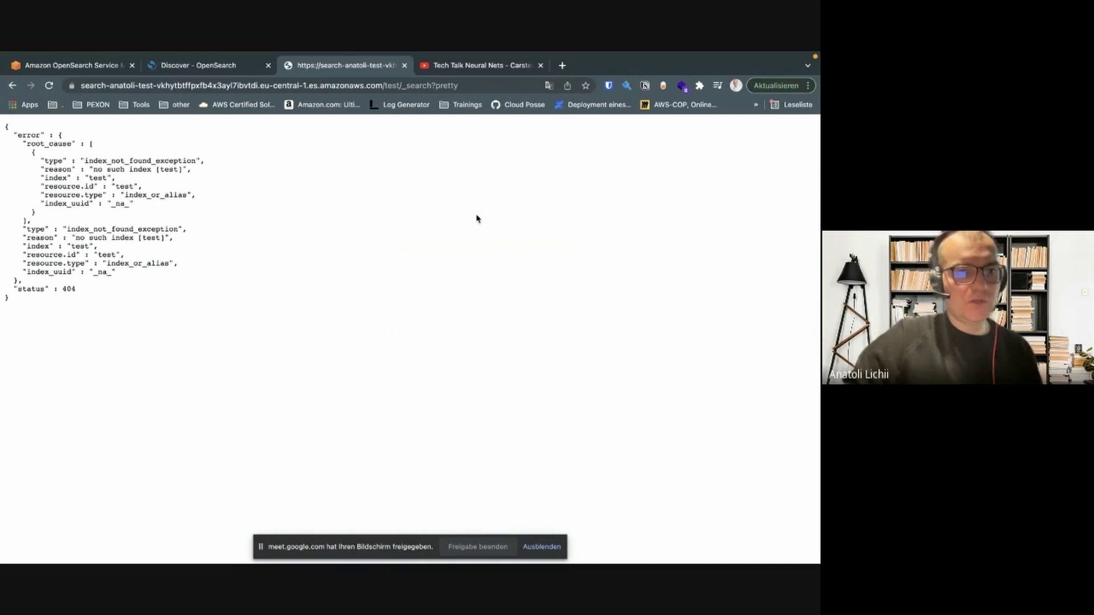
triple_click(70, 288)
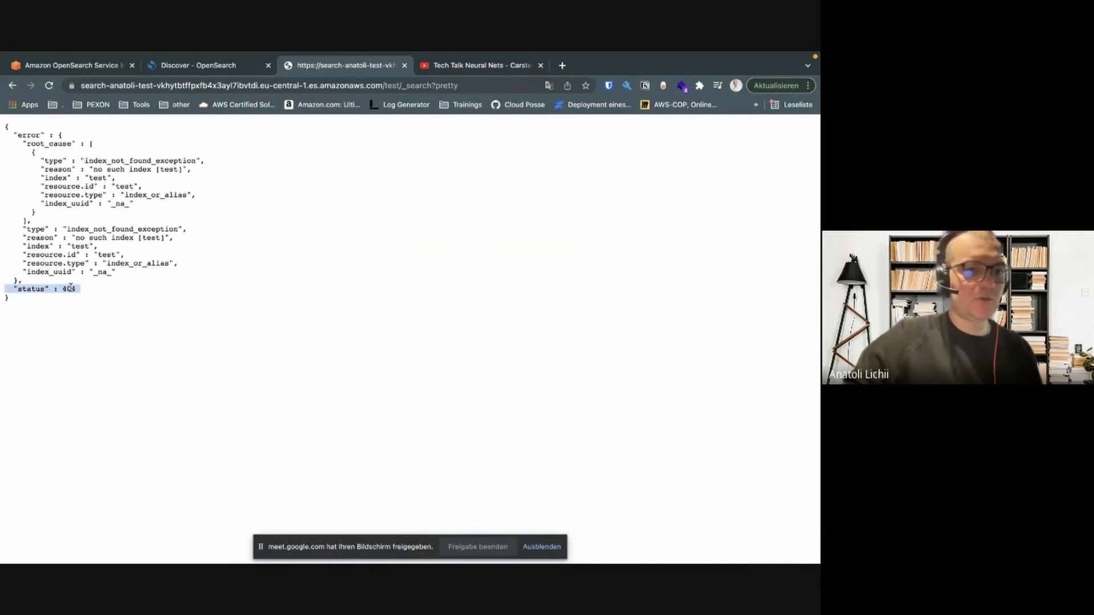
click(165, 293)
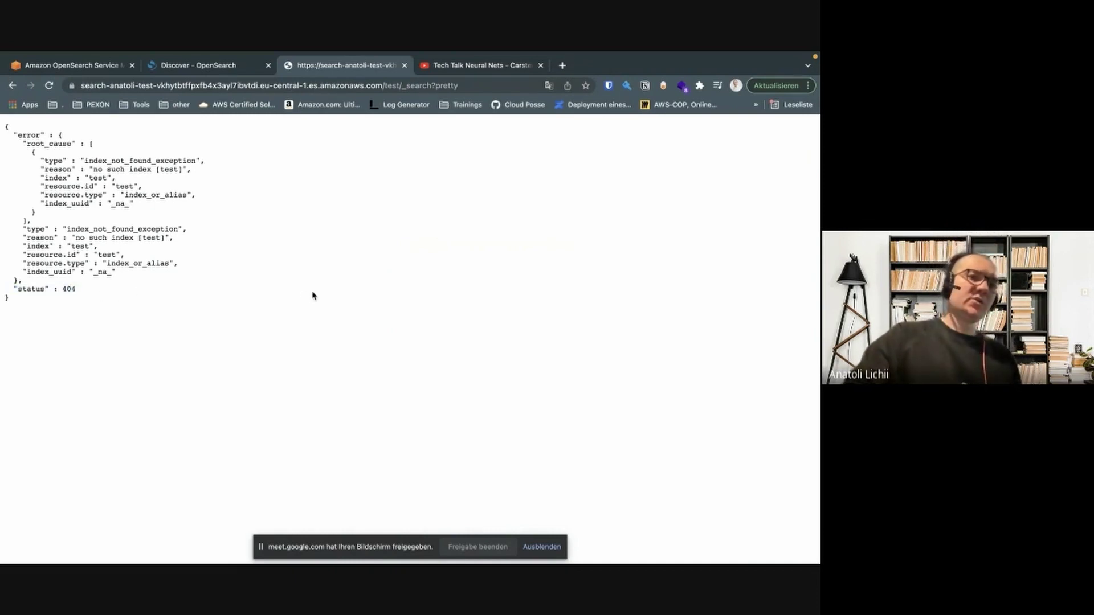
- In iTerm2, rerun the curl PUT request that sends example.json to test/_doc/1, with the account password included in its URL
key(ctrl+Left)
key(ctrl+Left)
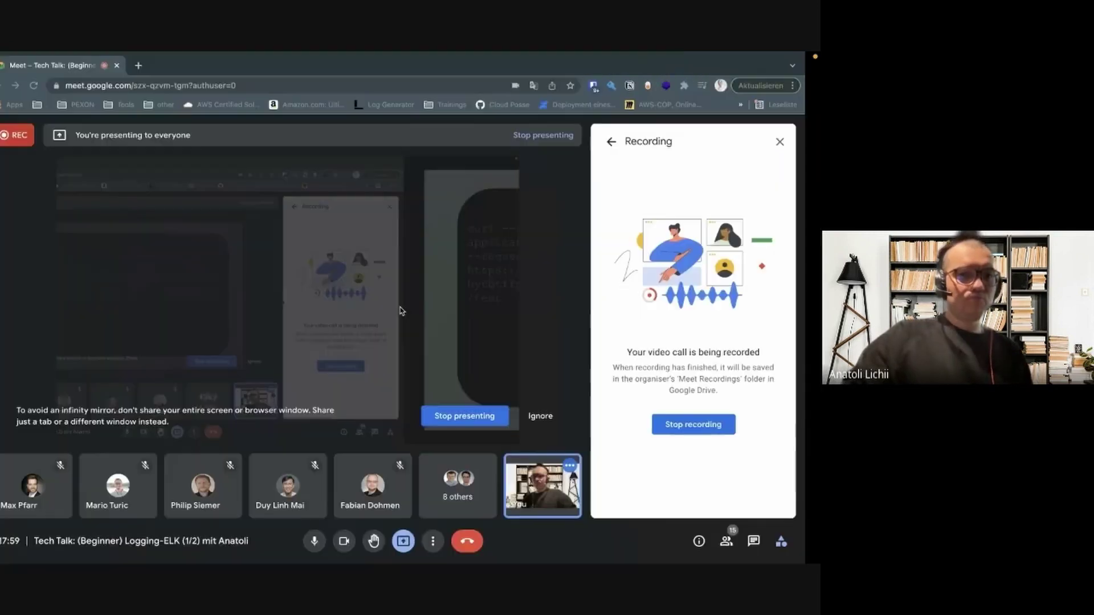
key(ctrl+Left)
key(Up)
key(Up)
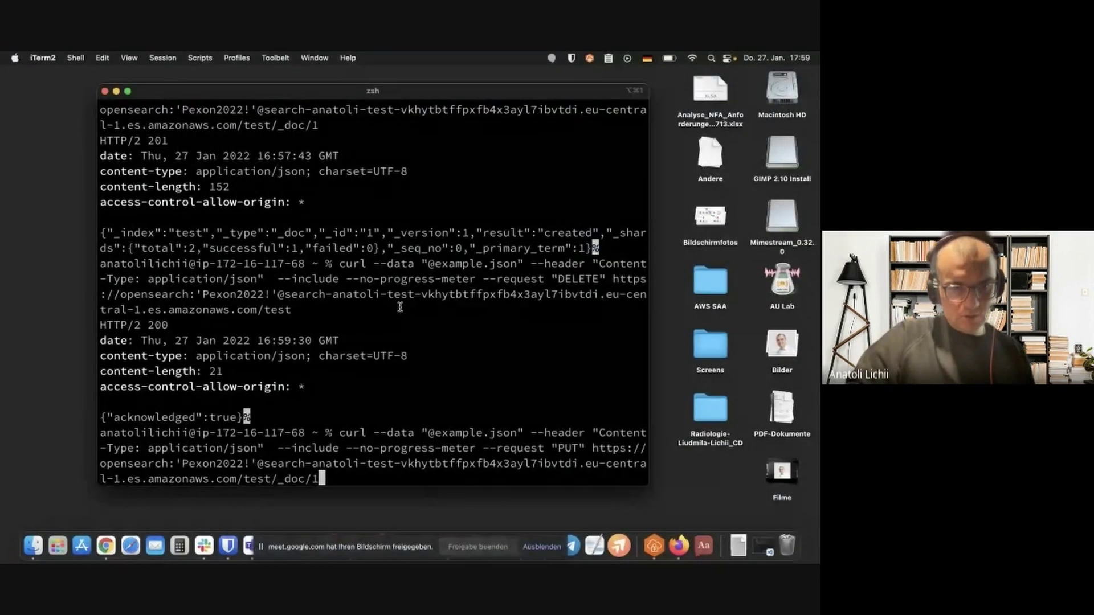
key(Return)
- Switch back to the browser, reload the test/_search?pretty page and examine the hits block of the response
key(ctrl+Right)
key(ctrl+Right)
key(ctrl+Right)
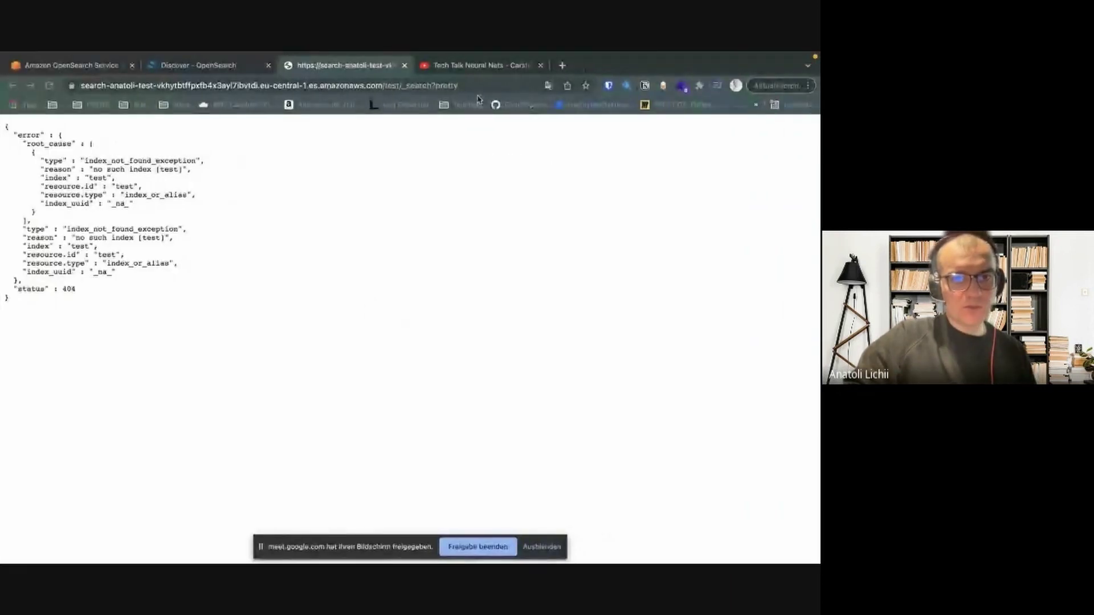
click(481, 86)
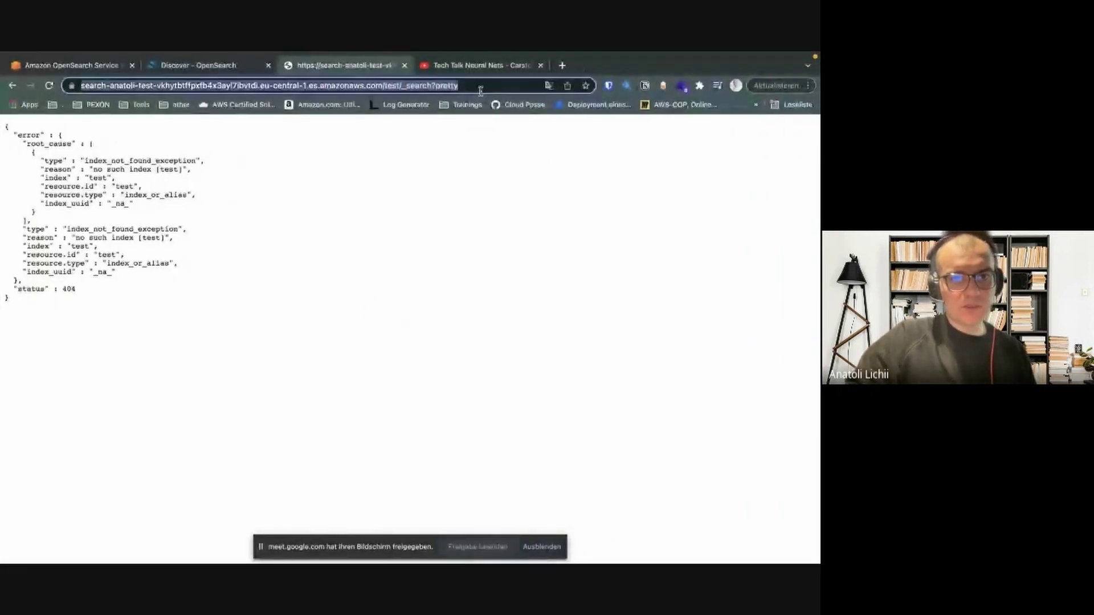
key(Return)
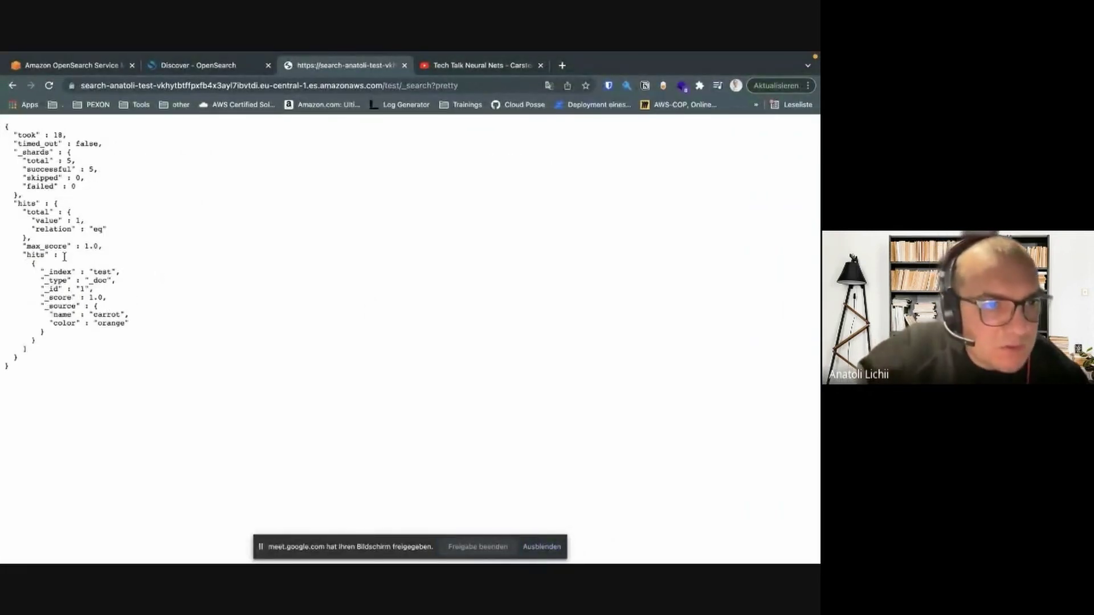
drag(40, 340, 3, 255)
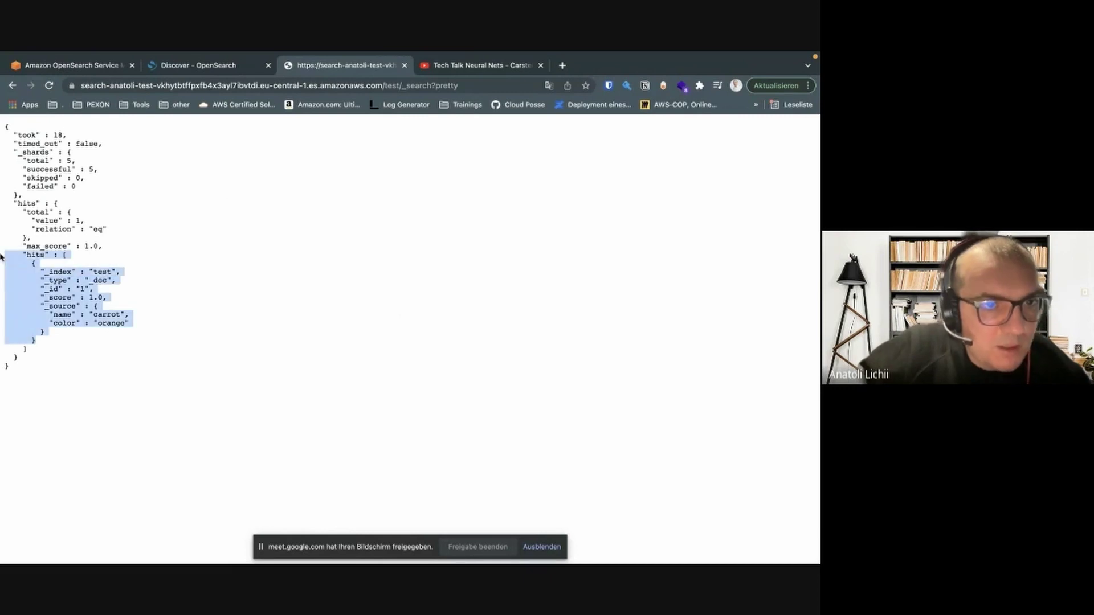
click(214, 309)
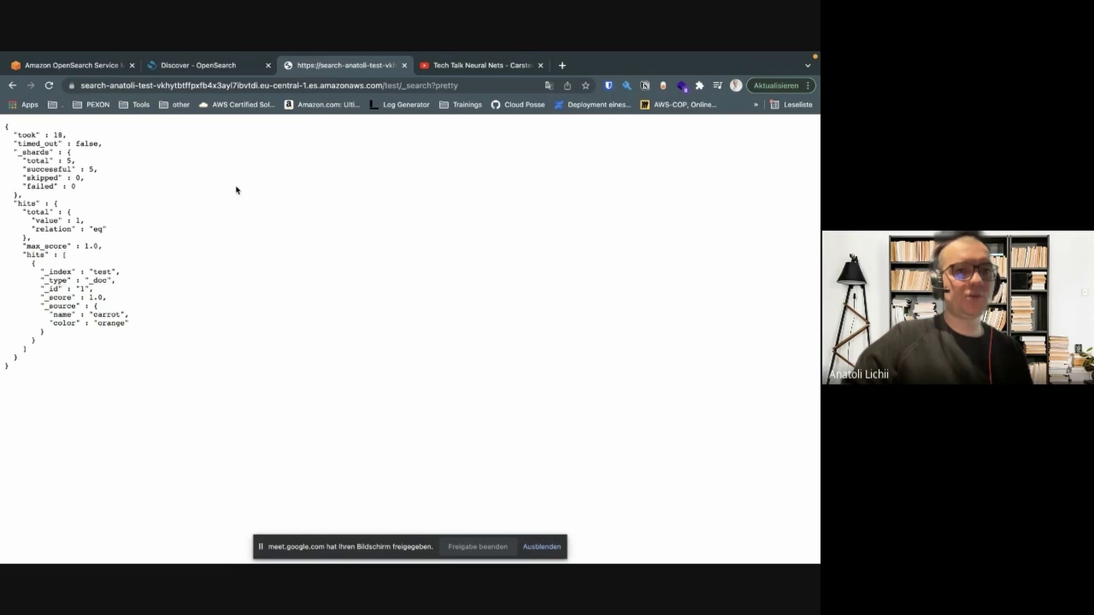
- Switch to the slide presentation and advance to the "Zu beachten" slide
key(super+Tab)
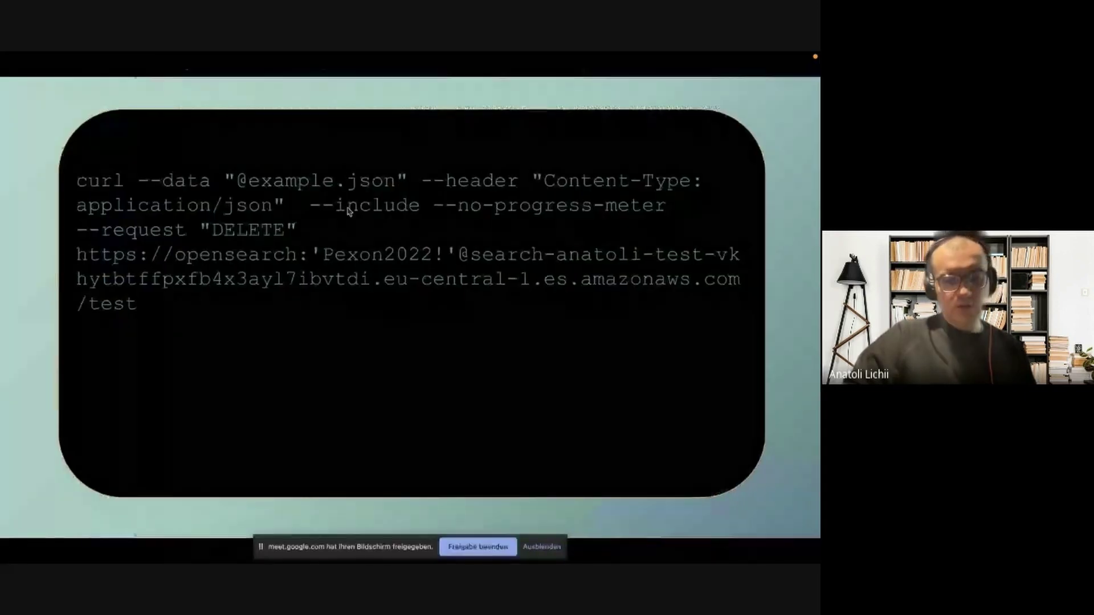
click(369, 251)
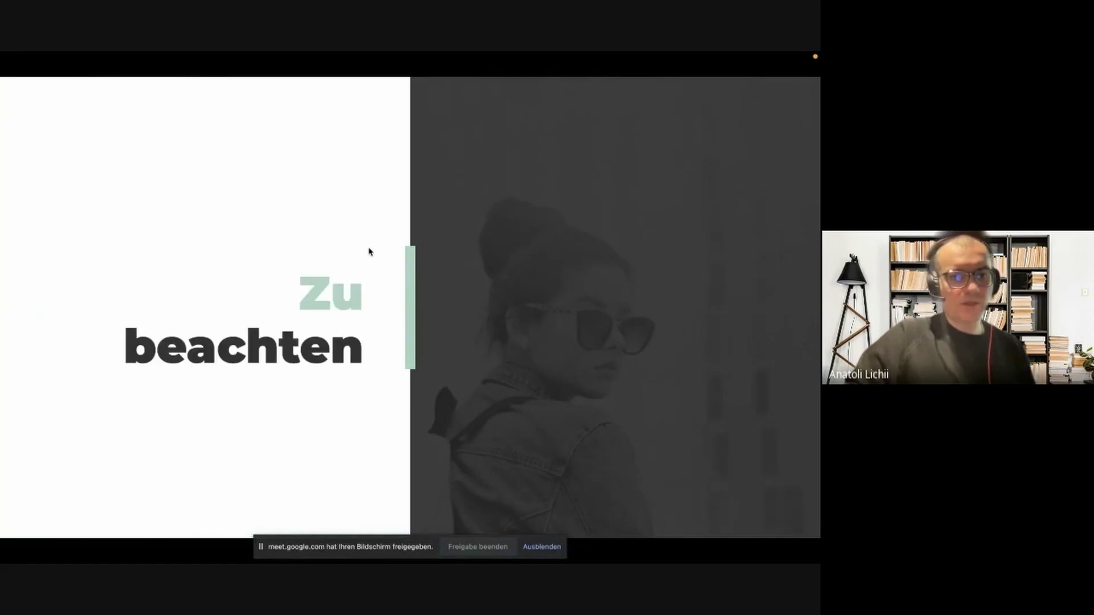